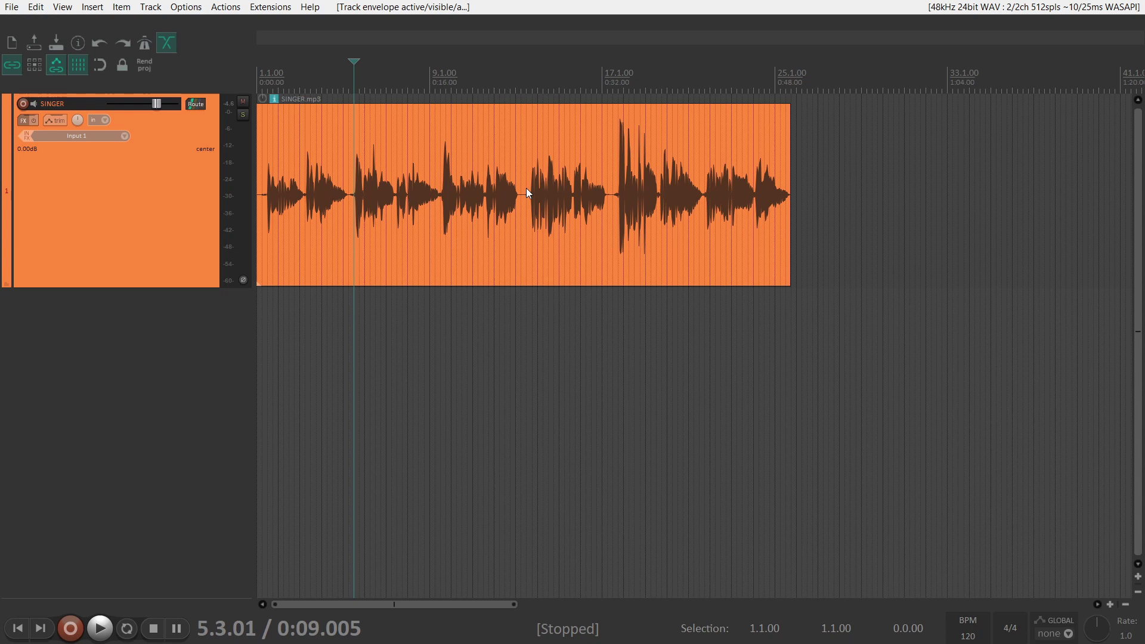
# Audition the SINGER track from 0:09 and activate its Volume envelope in a visible, armed lane.
pyautogui.press('space')
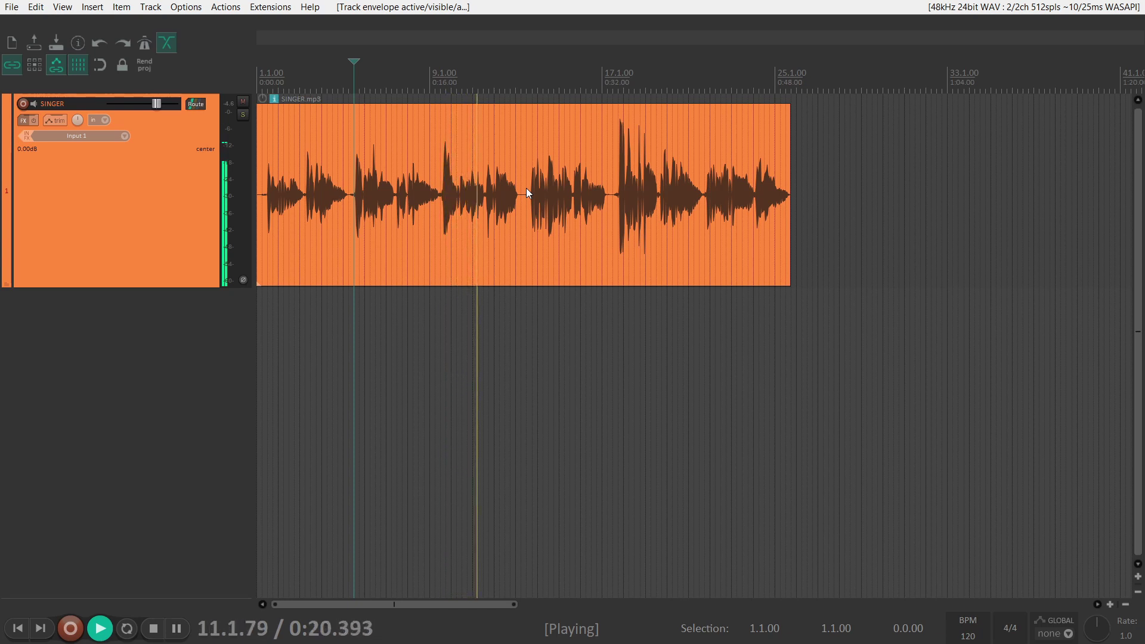
pyautogui.press('space')
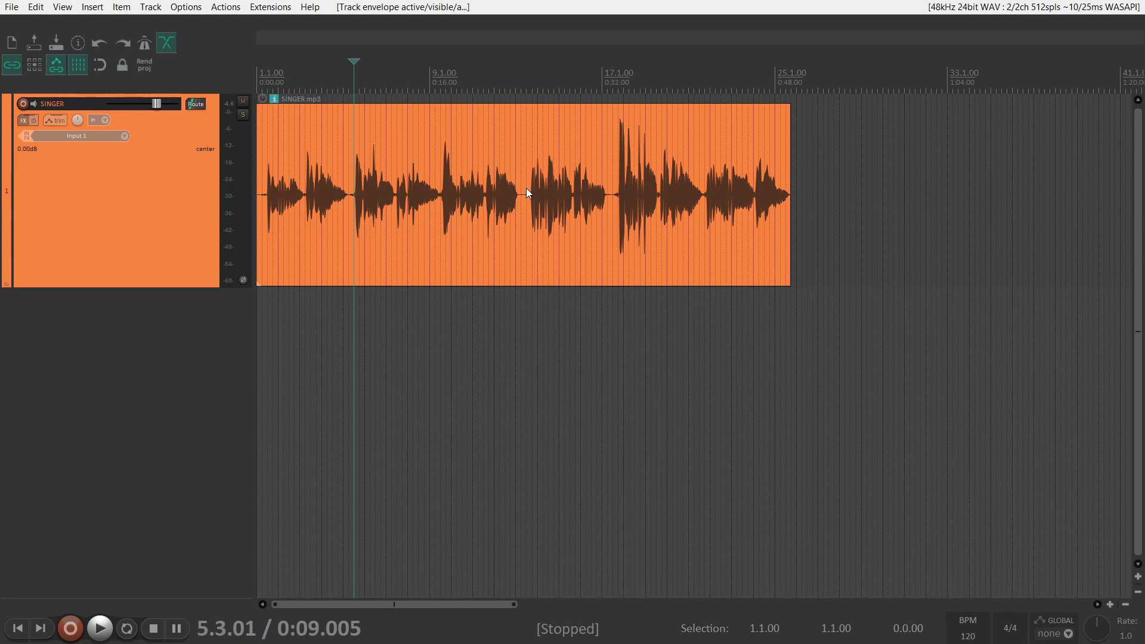
pyautogui.click(56, 118)
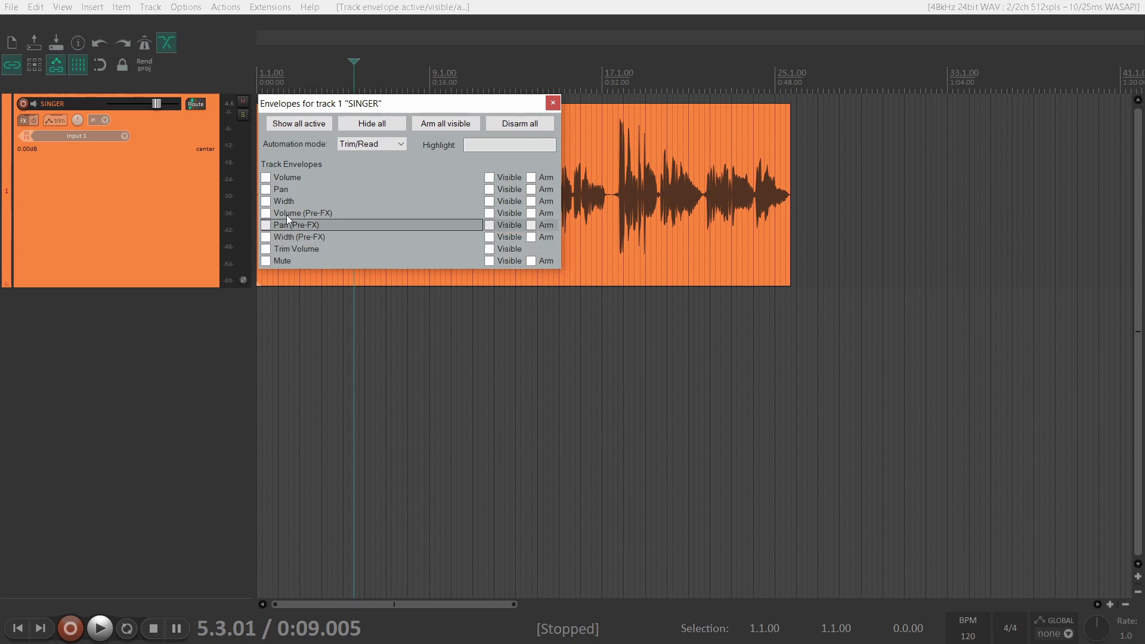
pyautogui.click(266, 178)
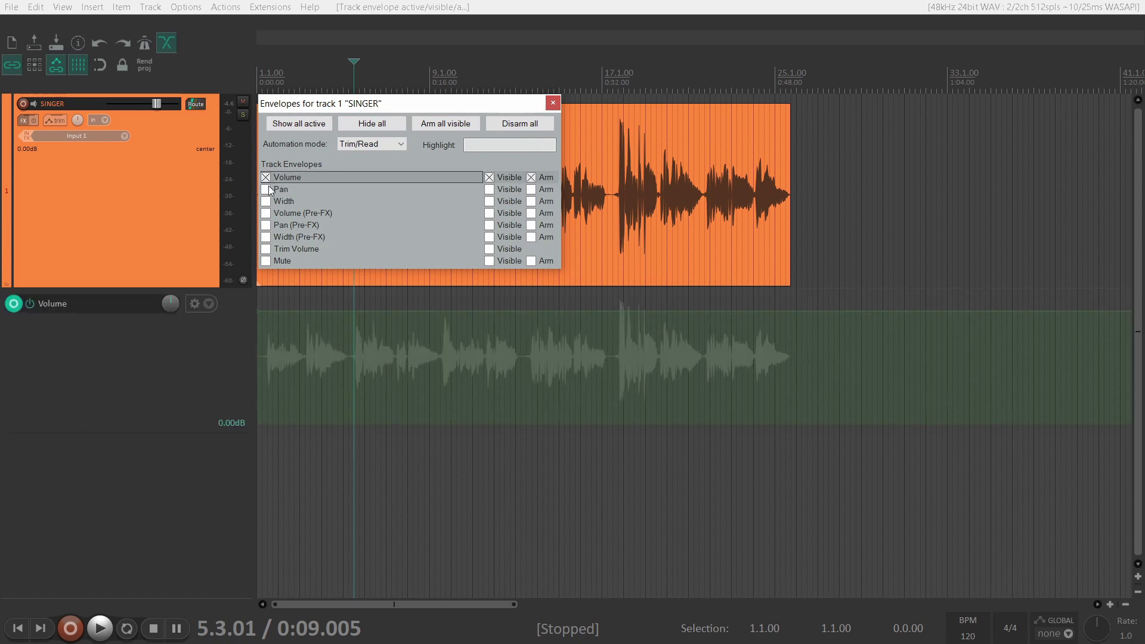
pyautogui.click(180, 376)
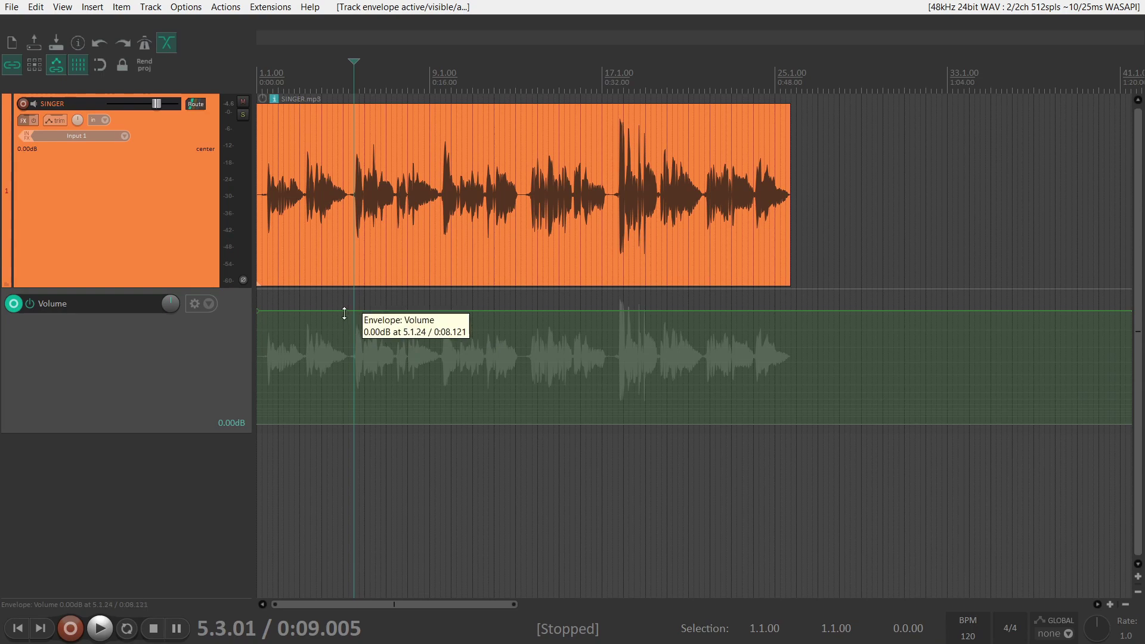
# Add two pairs of volume envelope points around the phrase between bars 5 and 9 and lower the section between them to about -11.8 dB.
pyautogui.scroll(5, 385, 331)
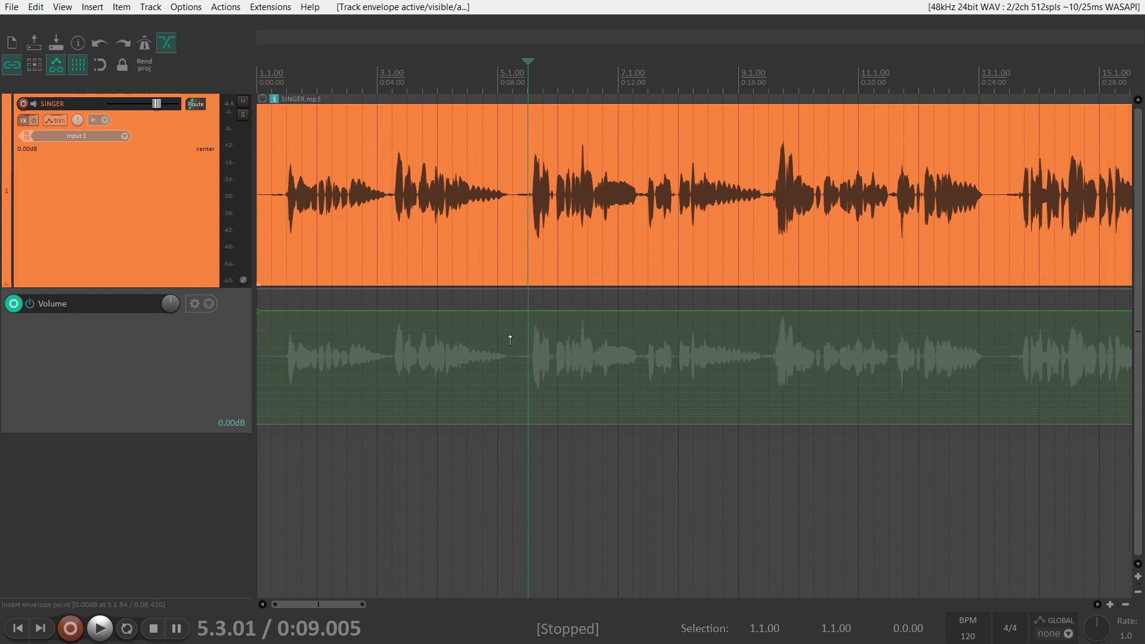
pyautogui.click(518, 311)
pyautogui.click(537, 311)
pyautogui.click(734, 311)
pyautogui.click(759, 311)
pyautogui.moveTo(659, 311); pyautogui.dragTo(661, 345)
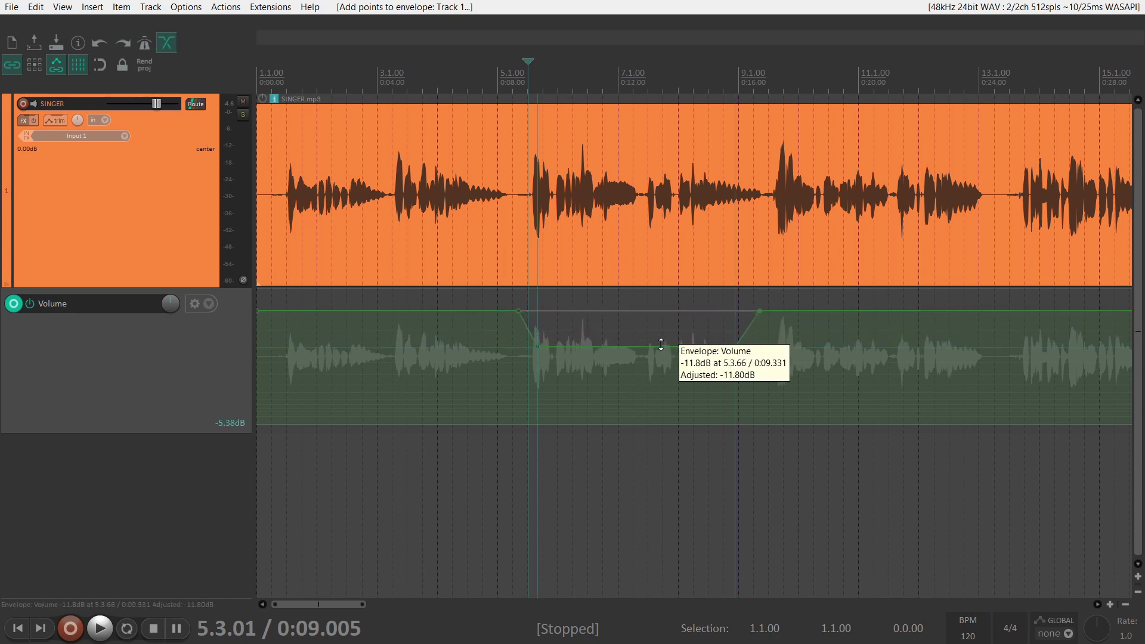
# Audition the volume dip from about 0:05, and undo the envelope edit and its added points.
pyautogui.click(413, 384)
pyautogui.press('space')
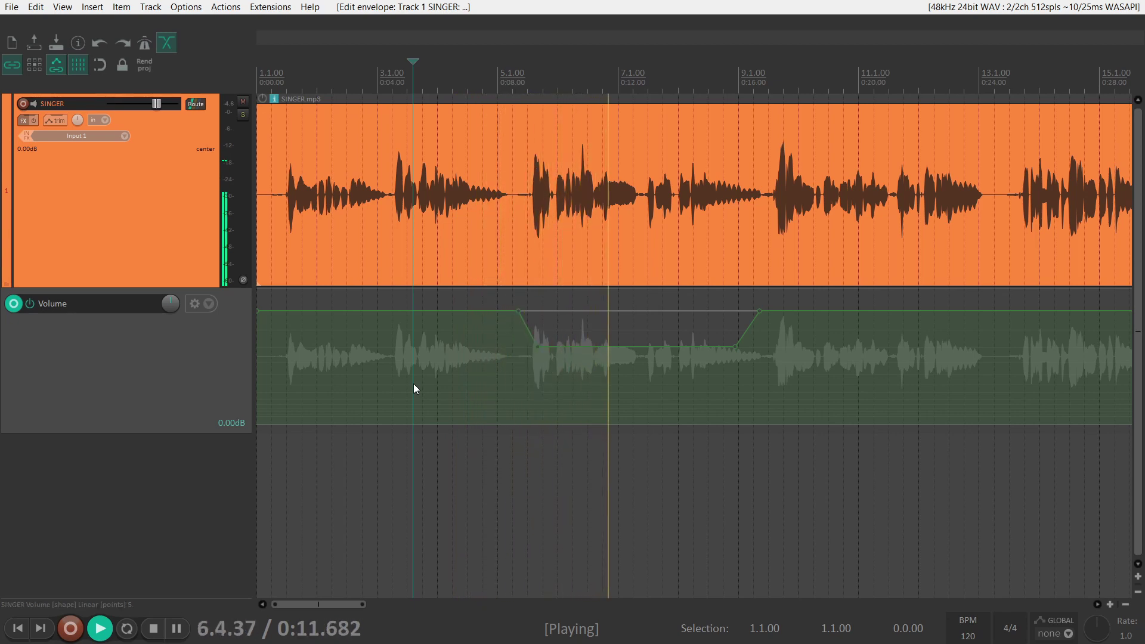
pyautogui.press('space')
pyautogui.hotkey('ctrl', 'z')
pyautogui.hotkey('ctrl', 'z')
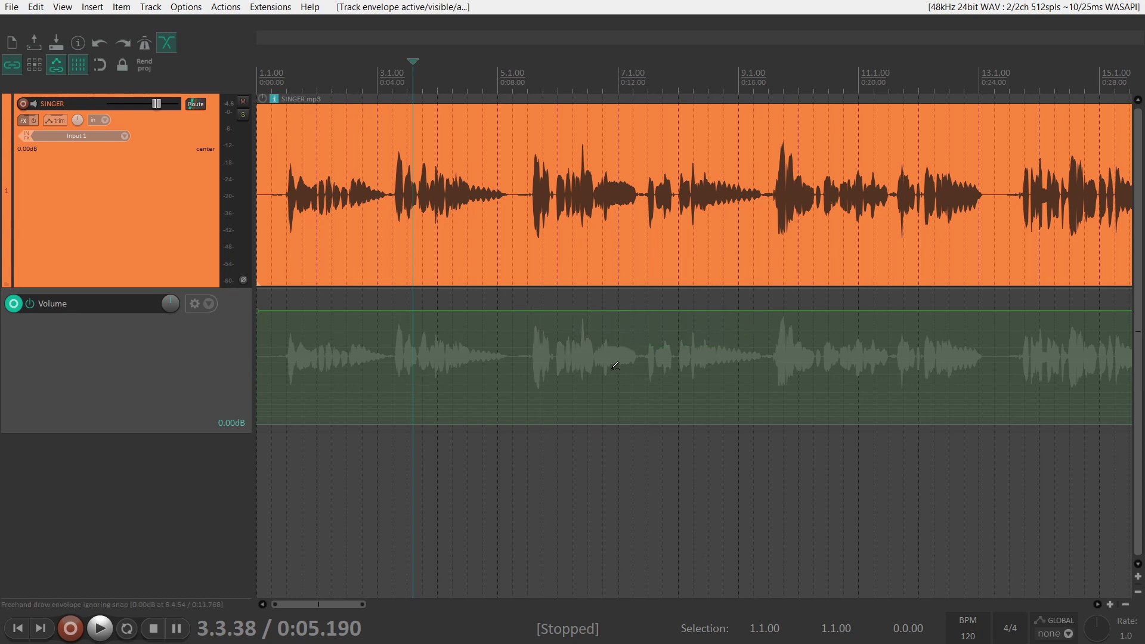
# Try a freehand volume curve from about bar 5 to bar 11 on the envelope, and undo it.
pyautogui.moveTo(526, 322)
pyautogui.mouseDown()
pyautogui.moveTo(731, 341)
pyautogui.moveTo(742, 332)
pyautogui.moveTo(815, 355)
pyautogui.moveTo(846, 330)
pyautogui.moveTo(881, 336)
pyautogui.mouseUp()
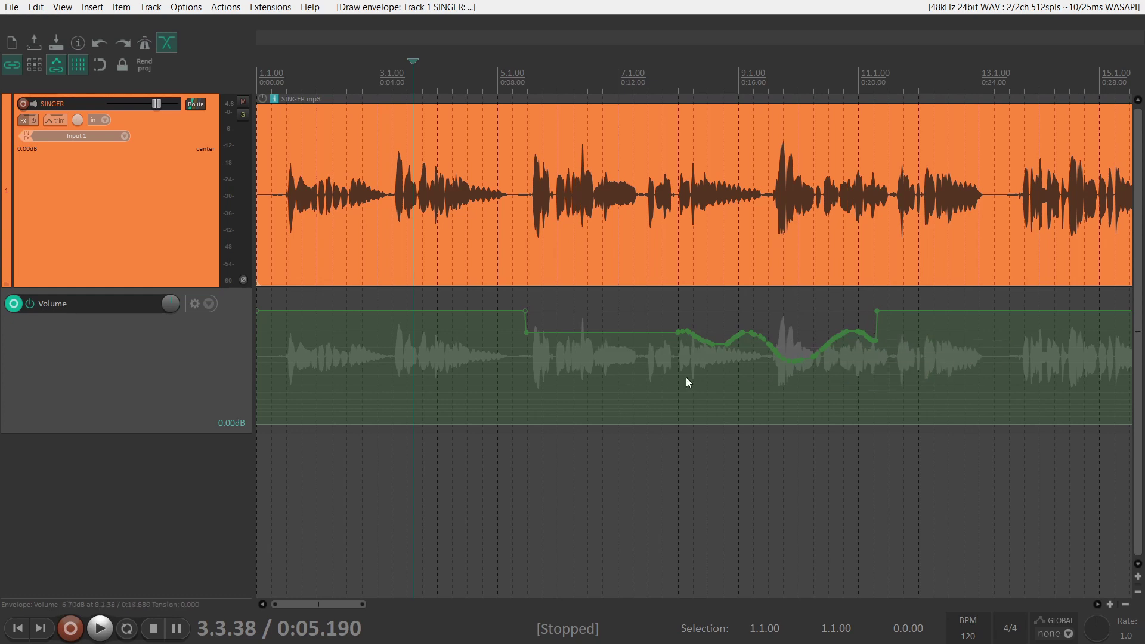
pyautogui.hotkey('ctrl', 'z')
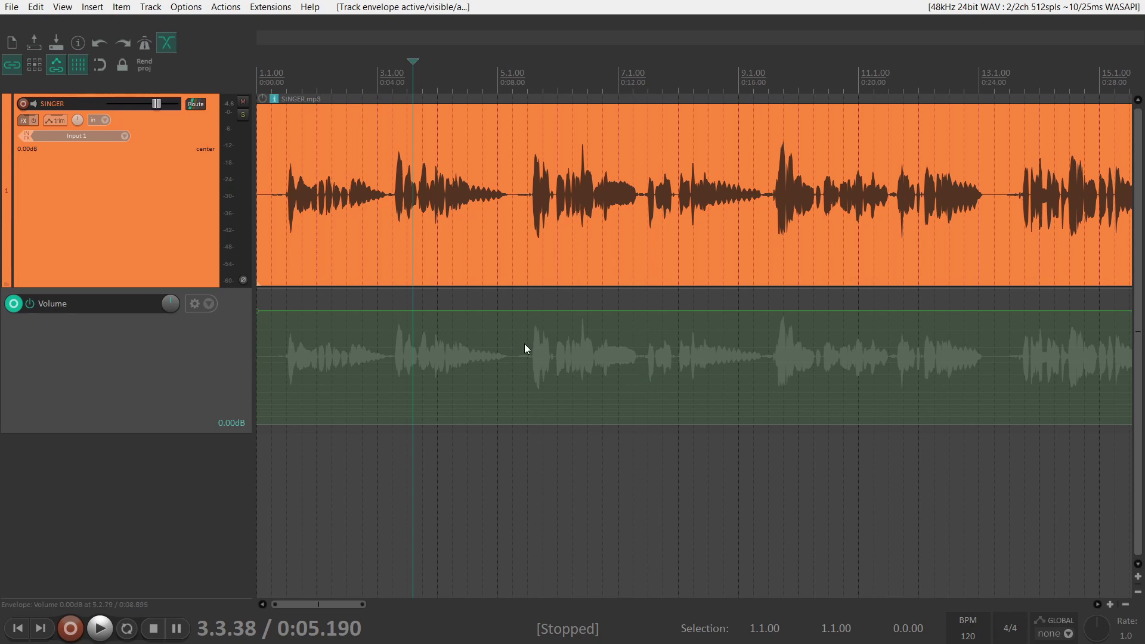
# Try a lowered Volume automation item from about bar 5 to bar 9, and remove the Volume envelope from the track.
pyautogui.moveTo(519, 335); pyautogui.dragTo(772, 354)
pyautogui.moveTo(618, 310); pyautogui.dragTo(634, 335)
pyautogui.moveTo(473, 311)
pyautogui.mouseDown()
pyautogui.moveTo(474, 352)
pyautogui.moveTo(478, 311)
pyautogui.mouseUp()
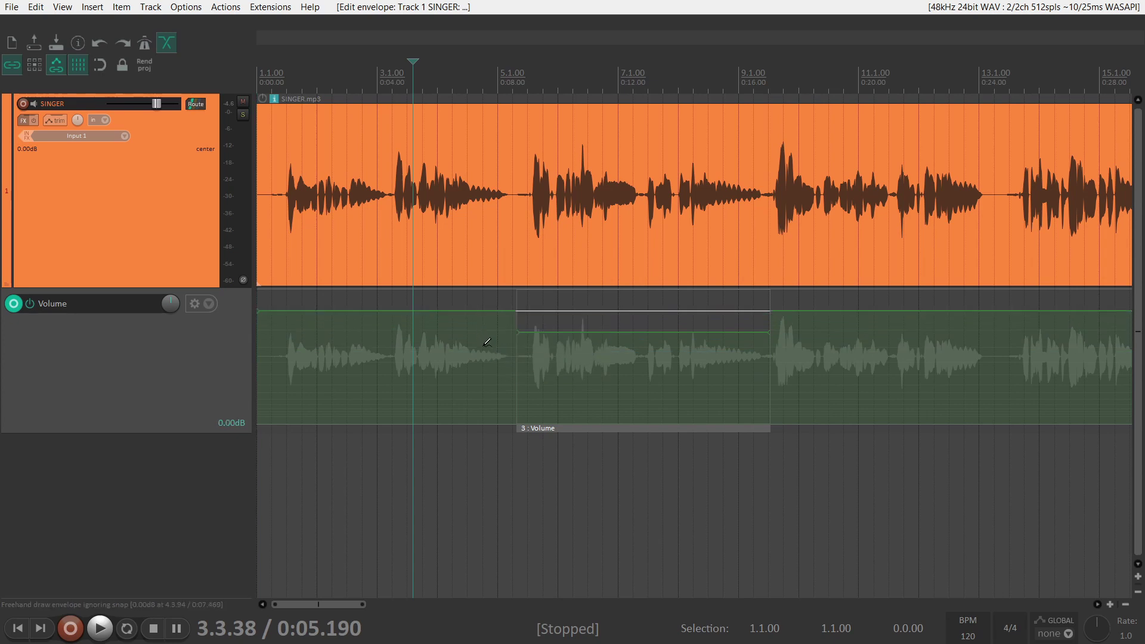
pyautogui.press('v')
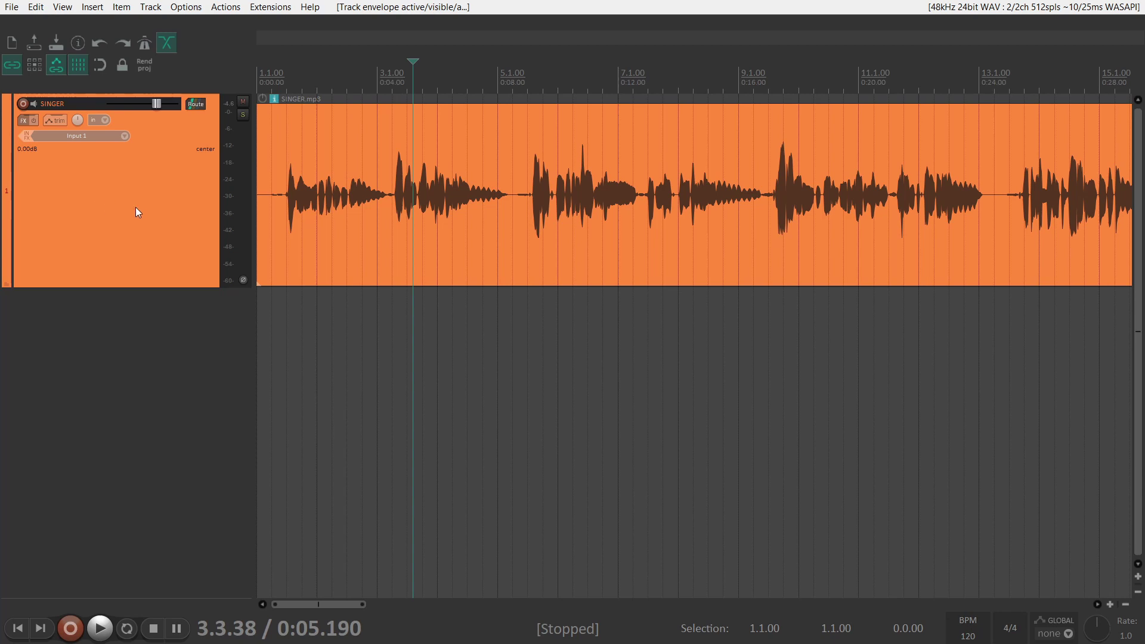
# Look over the SINGER track's envelope list and add the ReaEQ (Cockos) plug-in to its effects.
pyautogui.click(54, 121)
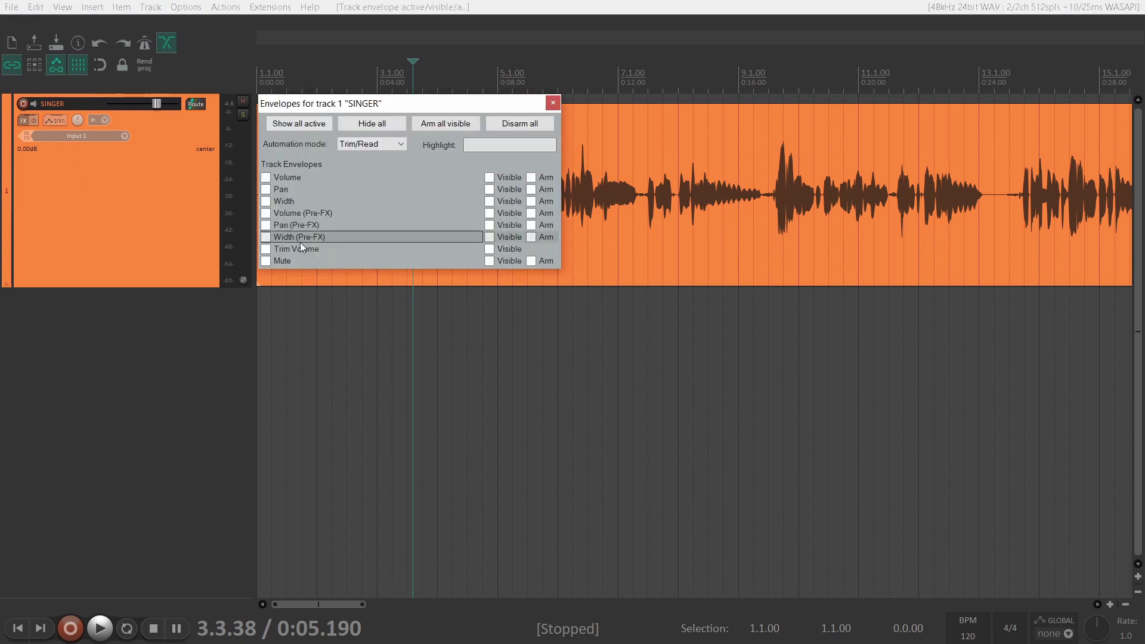
pyautogui.click(554, 102)
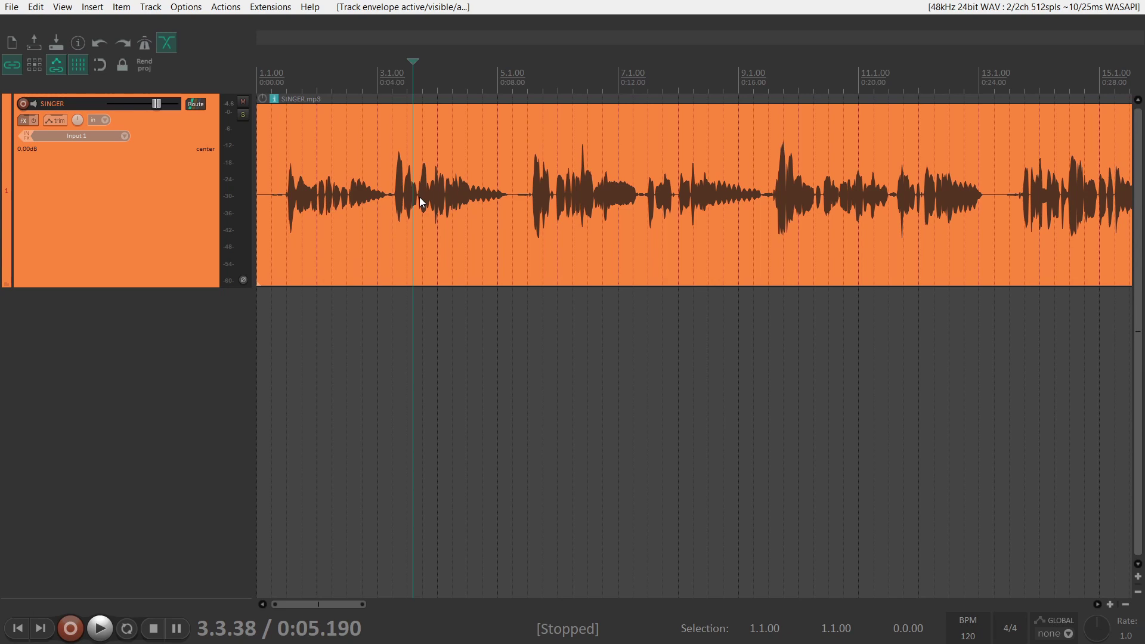
pyautogui.click(24, 122)
pyautogui.scroll(4, 212, 357)
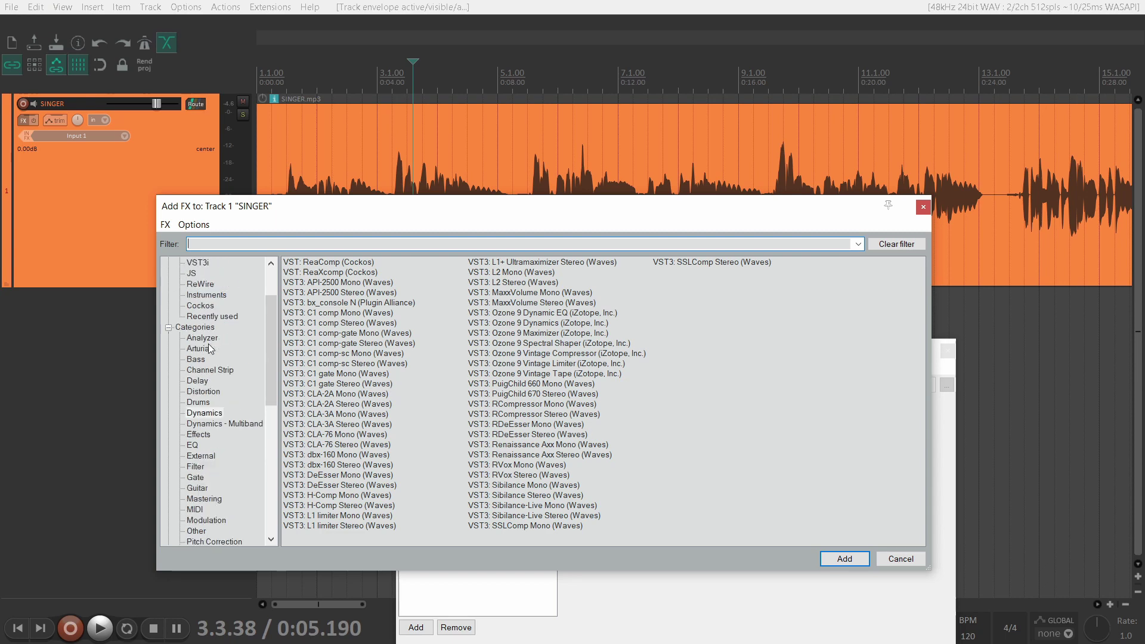
pyautogui.click(193, 446)
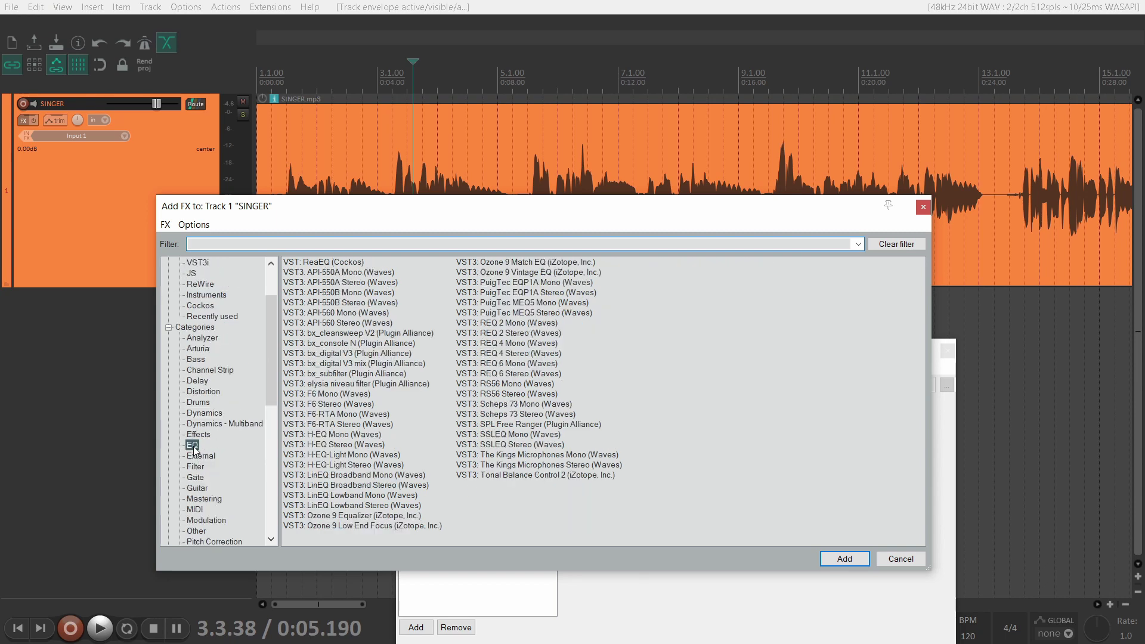
pyautogui.doubleClick(322, 267)
pyautogui.moveTo(649, 320); pyautogui.dragTo(693, 309)
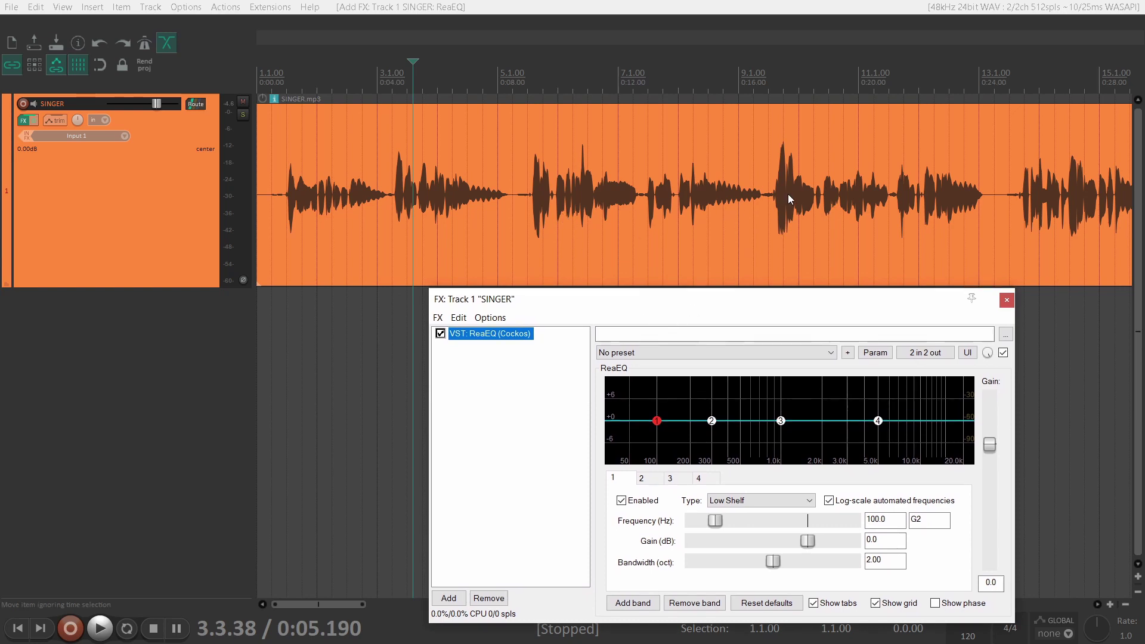
# Select the time range over the loud phrase from 9.3.04 to 10.2.25 on the SINGER track.
pyautogui.moveTo(771, 115); pyautogui.dragTo(818, 138)
pyautogui.click(797, 149)
pyautogui.scroll(5, 801, 169)
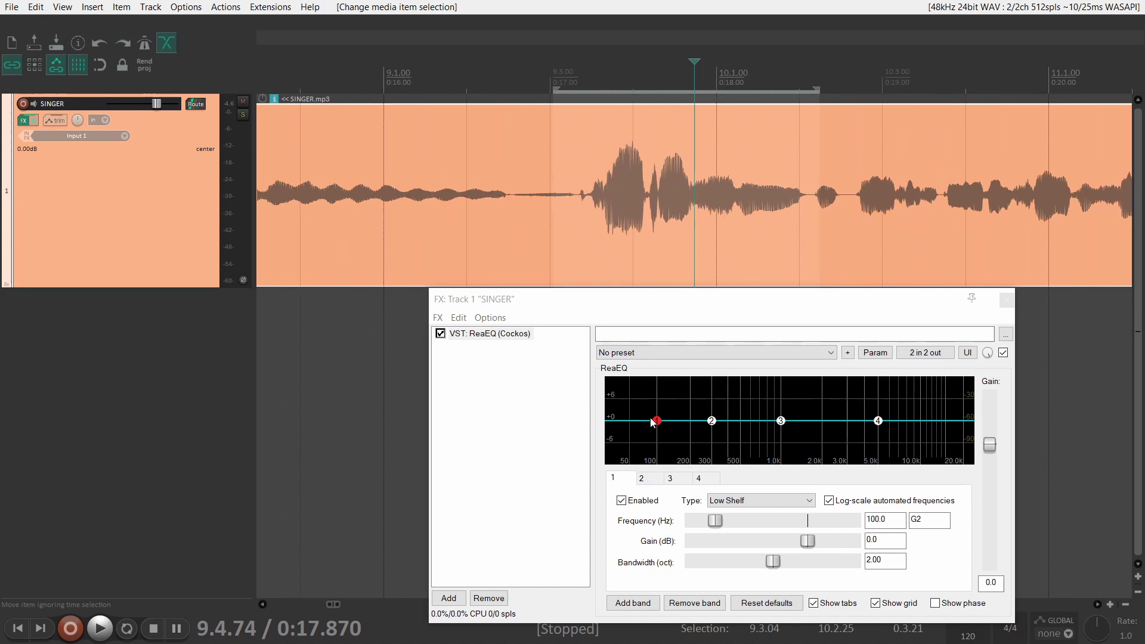
pyautogui.scroll(-3, 704, 205)
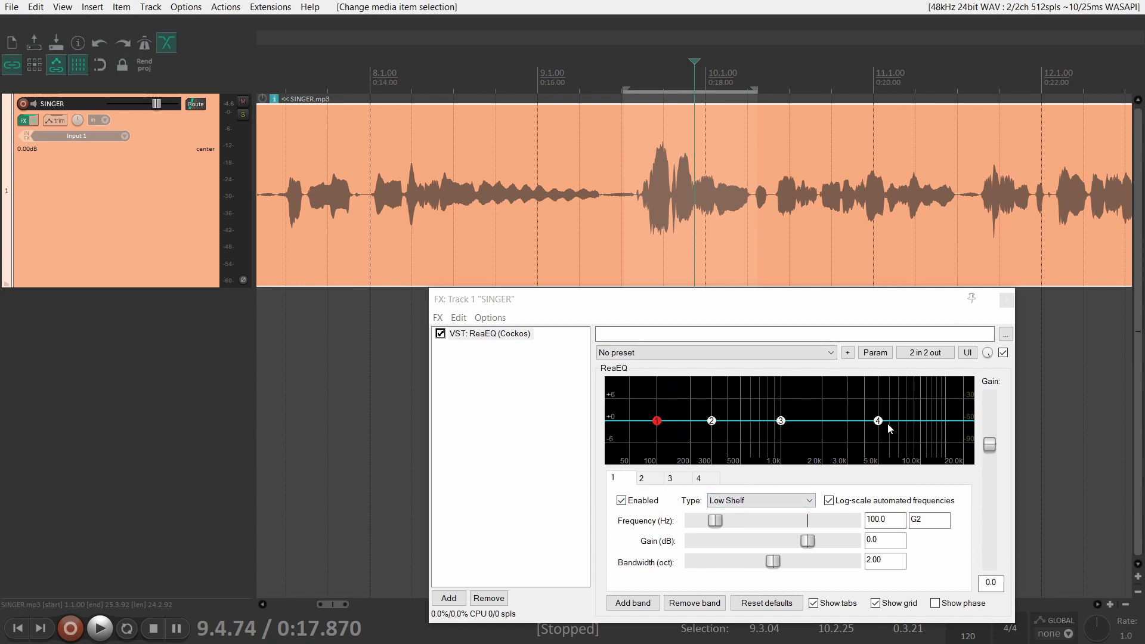
# Change ReaEQ band 1 to a High Pass filter at 200 Hz and audition the result.
pyautogui.click(634, 485)
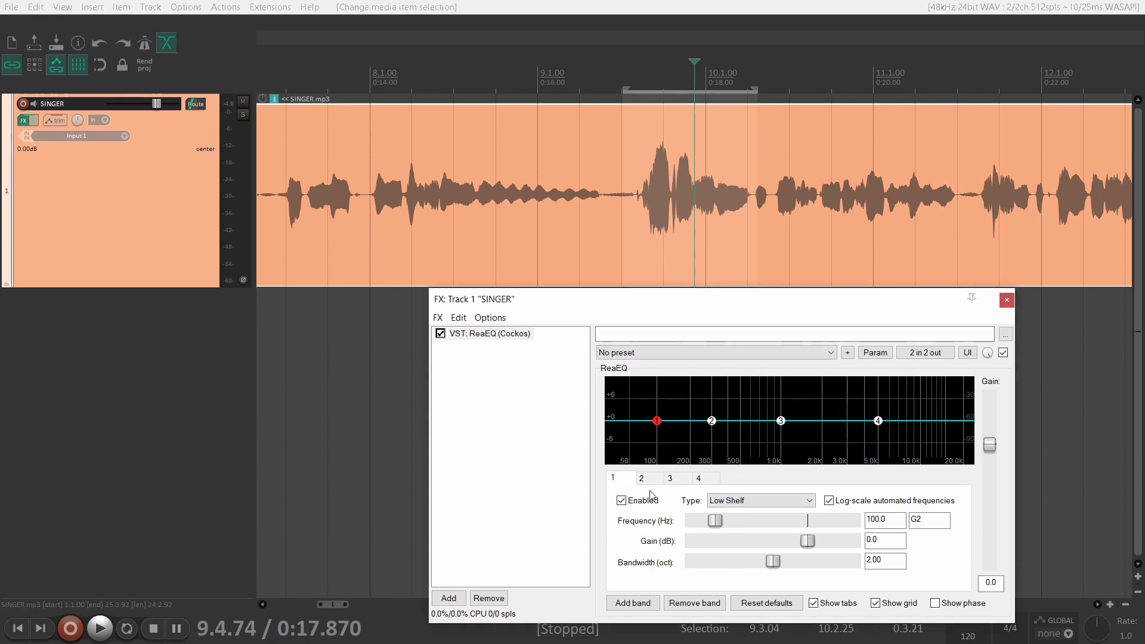
pyautogui.click(759, 506)
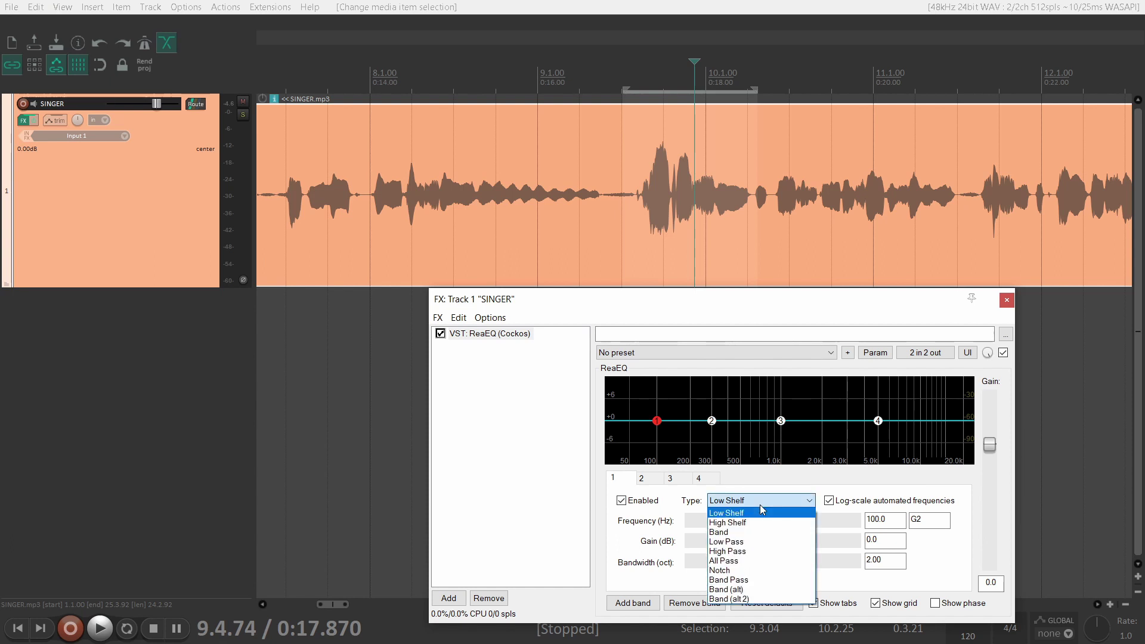
pyautogui.click(739, 557)
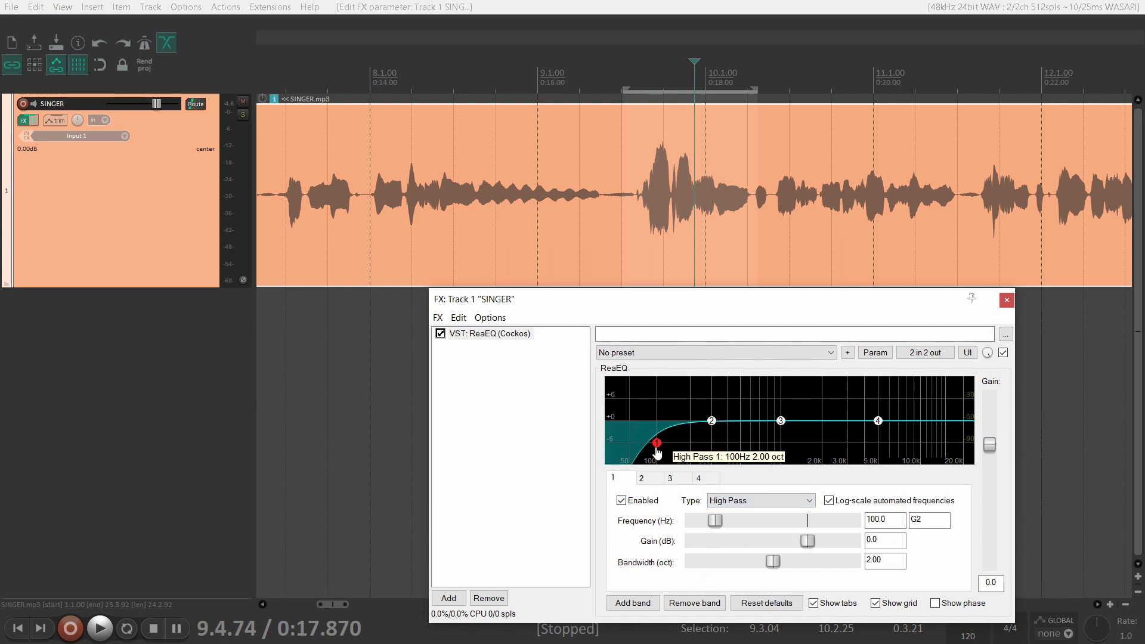
pyautogui.doubleClick(888, 520)
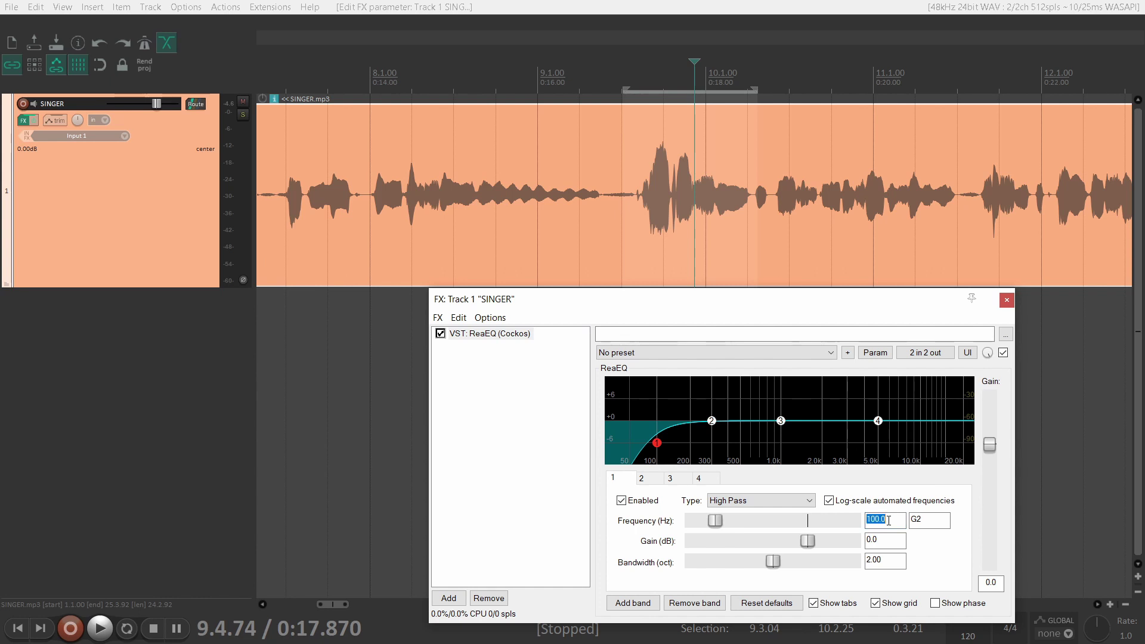
pyautogui.write('200')
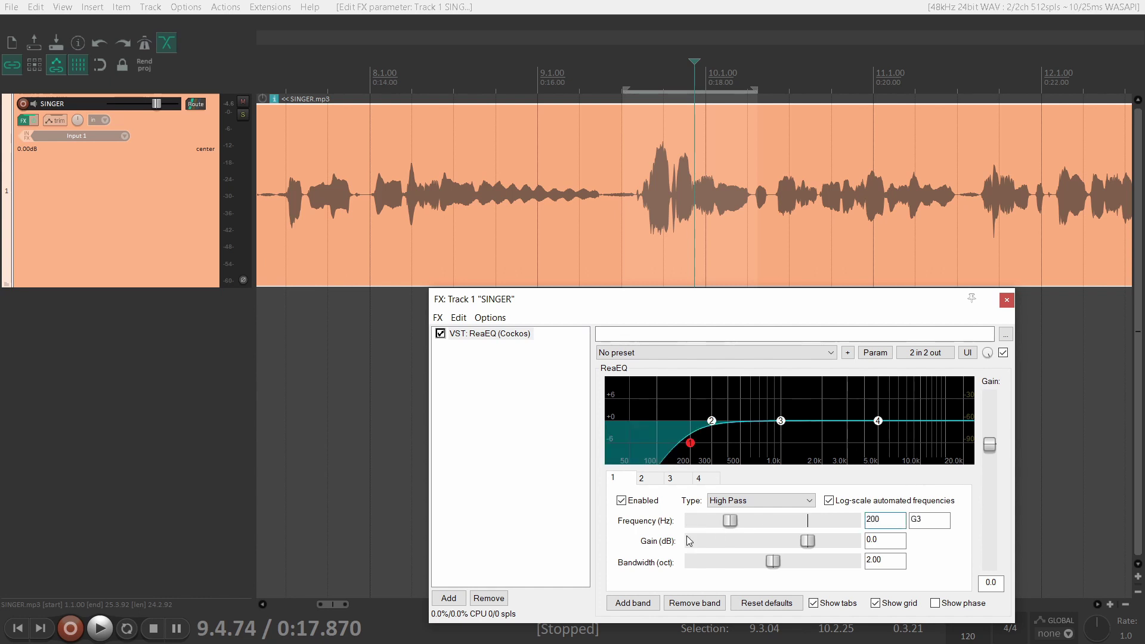
pyautogui.click(435, 230)
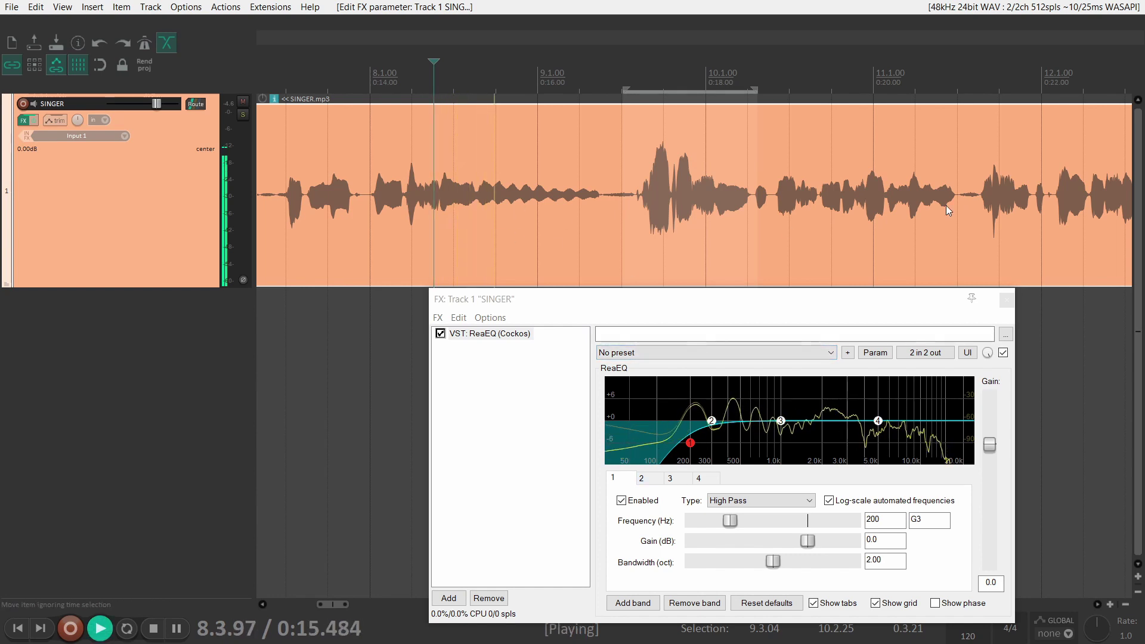
pyautogui.press('space')
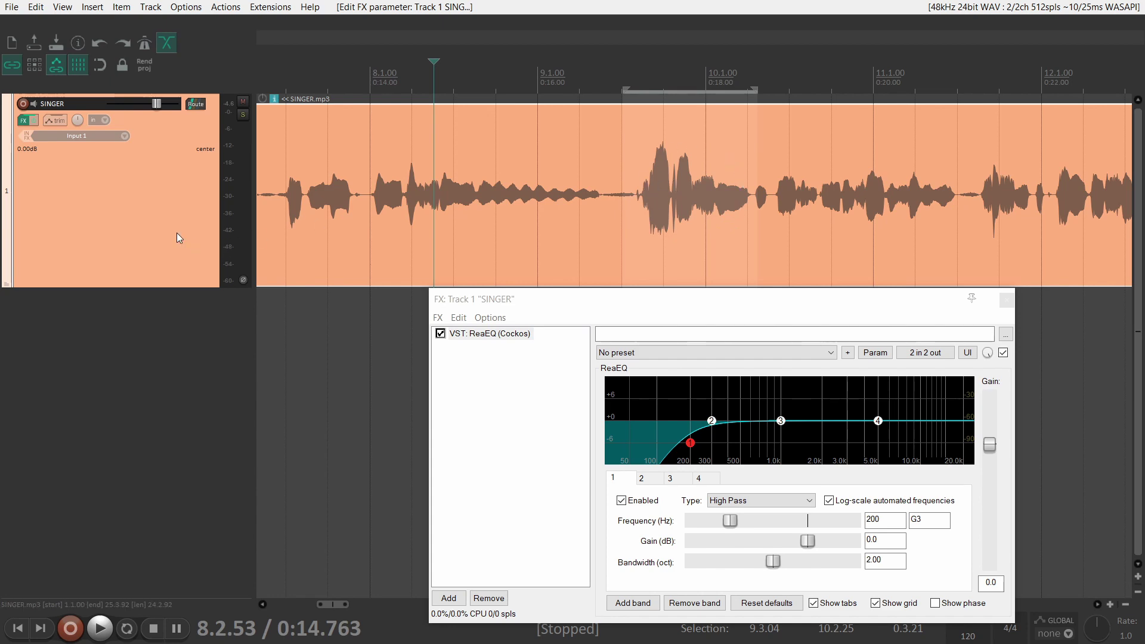
# Show the track envelope for ReaEQ's High Pass 1 frequency and move the effects window clear of its lane.
pyautogui.scroll(-1, 177, 235)
pyautogui.scroll(-1, 177, 235)
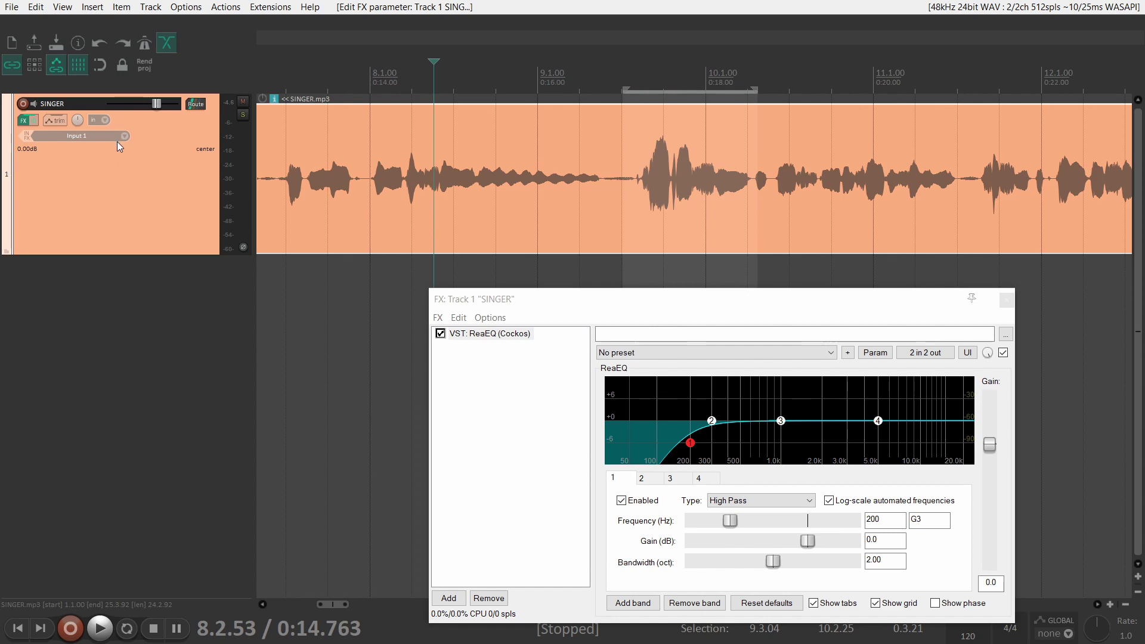
pyautogui.click(734, 532)
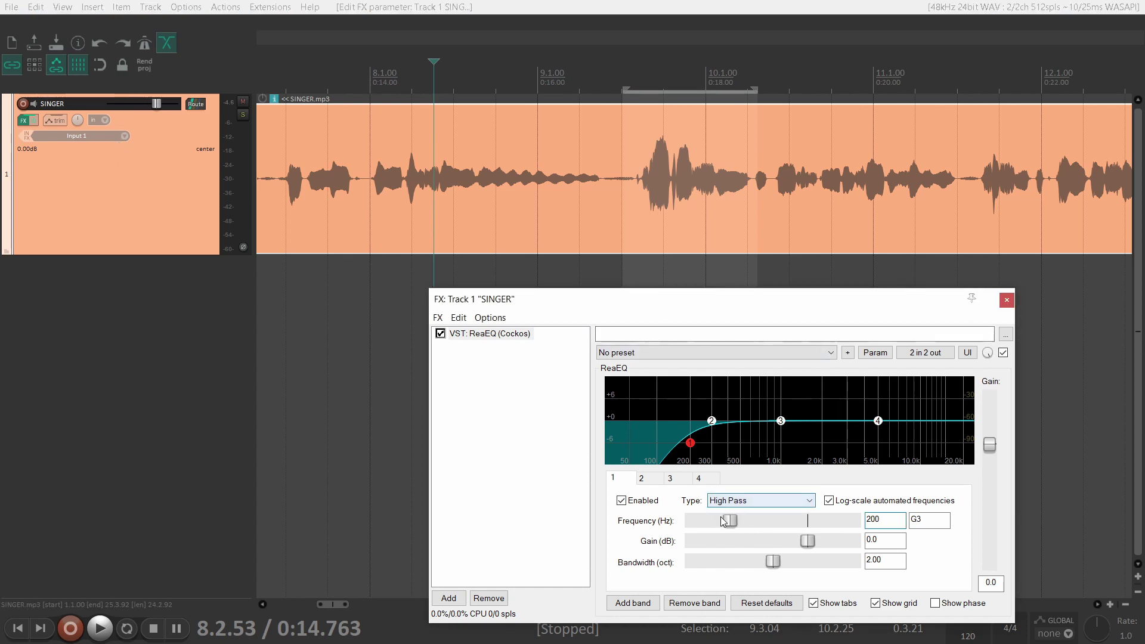
pyautogui.click(875, 353)
pyautogui.click(944, 398)
pyautogui.moveTo(628, 301); pyautogui.dragTo(672, 424)
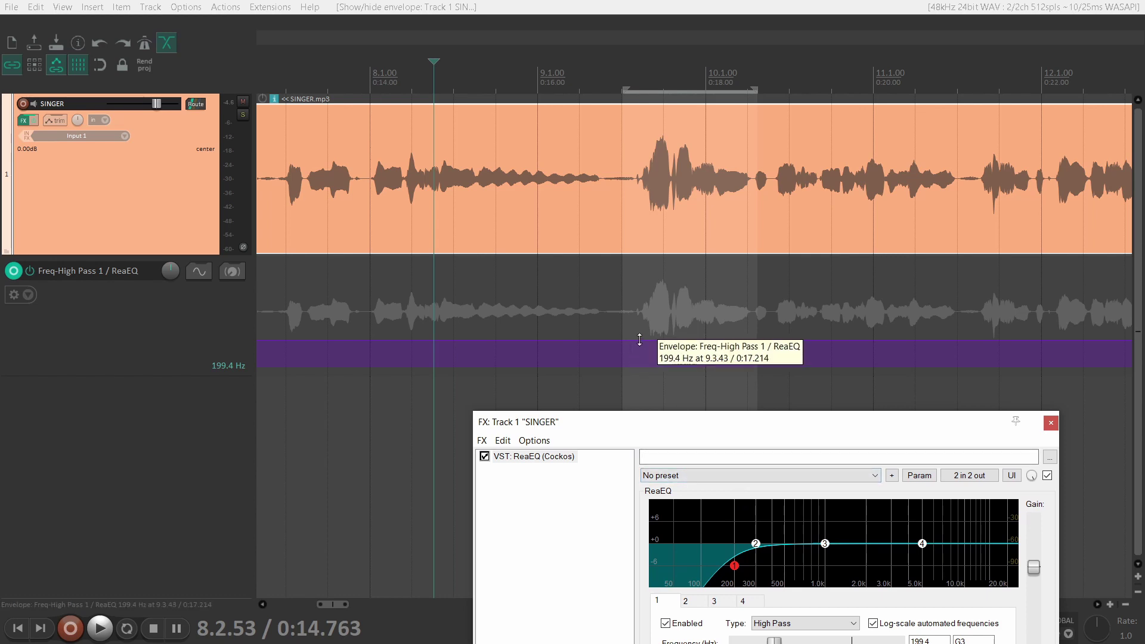
# Create a High Pass frequency automation item over the loud phrase and lower the envelope outside it to 20 Hz.
pyautogui.moveTo(626, 353)
pyautogui.mouseDown()
pyautogui.moveTo(639, 368)
pyautogui.moveTo(748, 373)
pyautogui.moveTo(775, 388)
pyautogui.mouseUp()
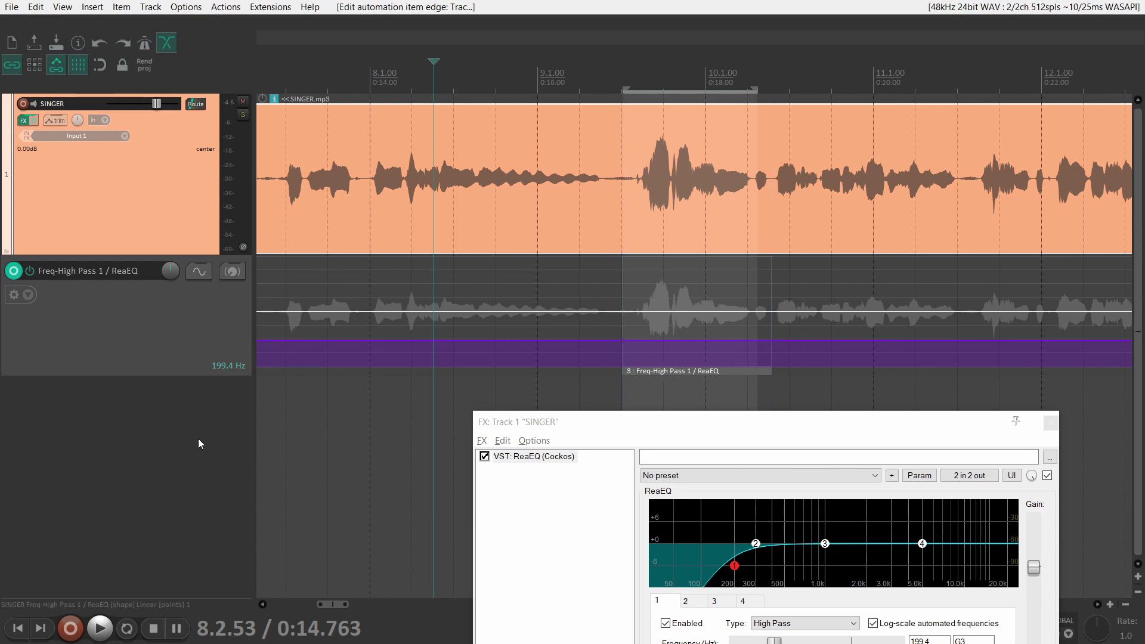
pyautogui.press('Escape')
pyautogui.moveTo(593, 340); pyautogui.dragTo(594, 389)
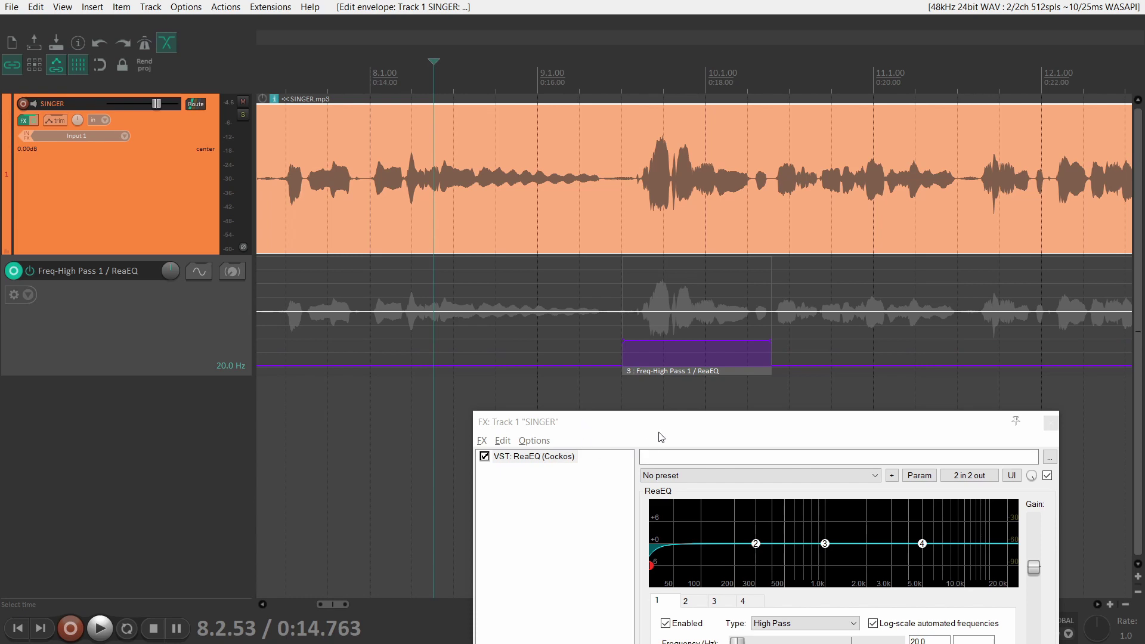
pyautogui.click(681, 291)
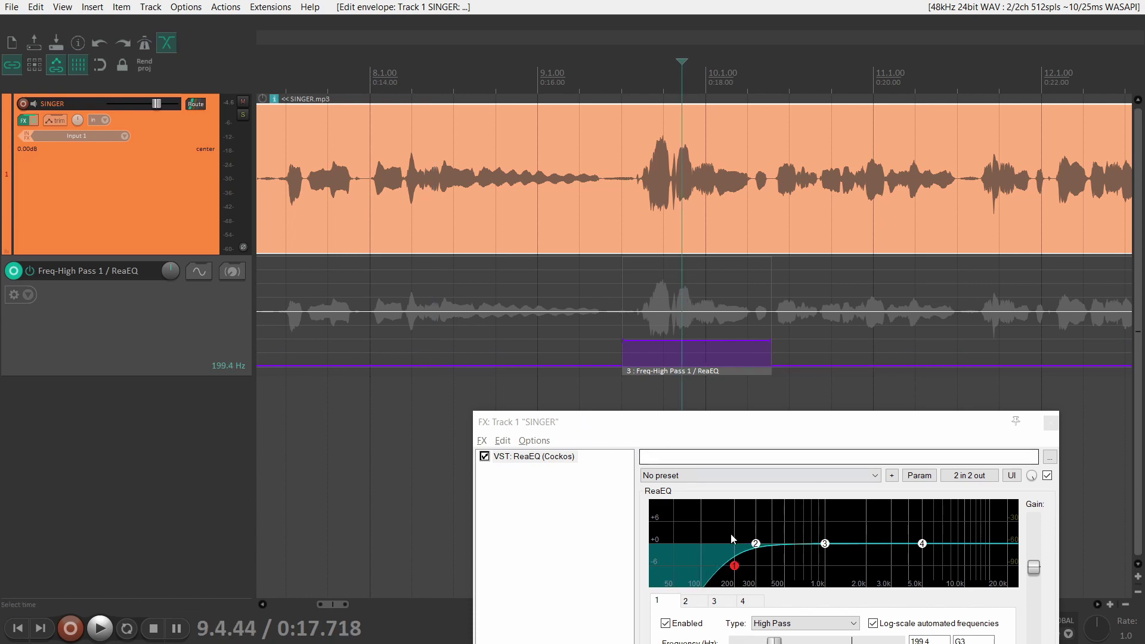
# Arrange the ReaEQ window so that its controls and the frequency automation item can be seen together.
pyautogui.moveTo(791, 434); pyautogui.dragTo(826, 275)
pyautogui.scroll(-2, 684, 195)
pyautogui.scroll(-1, 683, 195)
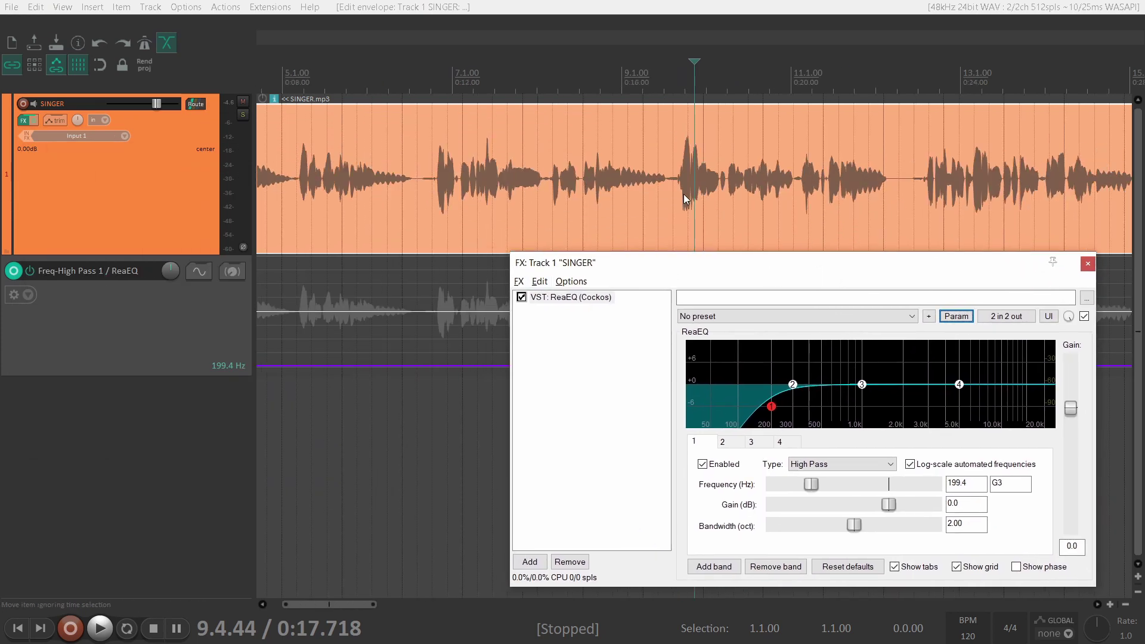
pyautogui.moveTo(707, 273); pyautogui.dragTo(215, 155)
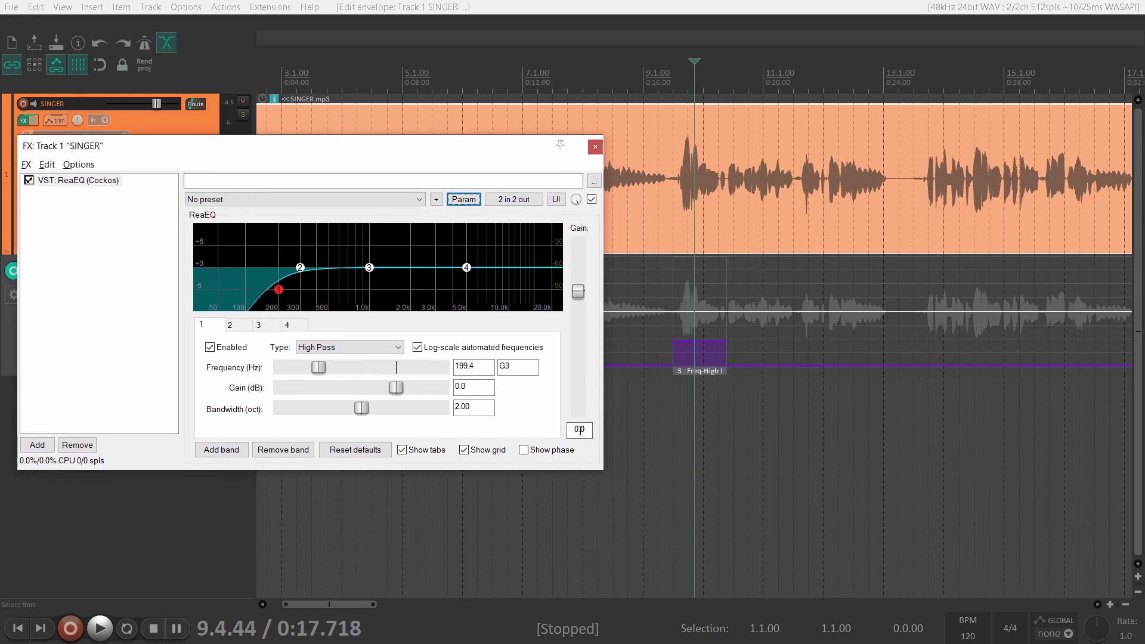
# Play the SINGER track through the loud phrase to audition the automated High Pass frequency.
pyautogui.click(626, 424)
pyautogui.press('space')
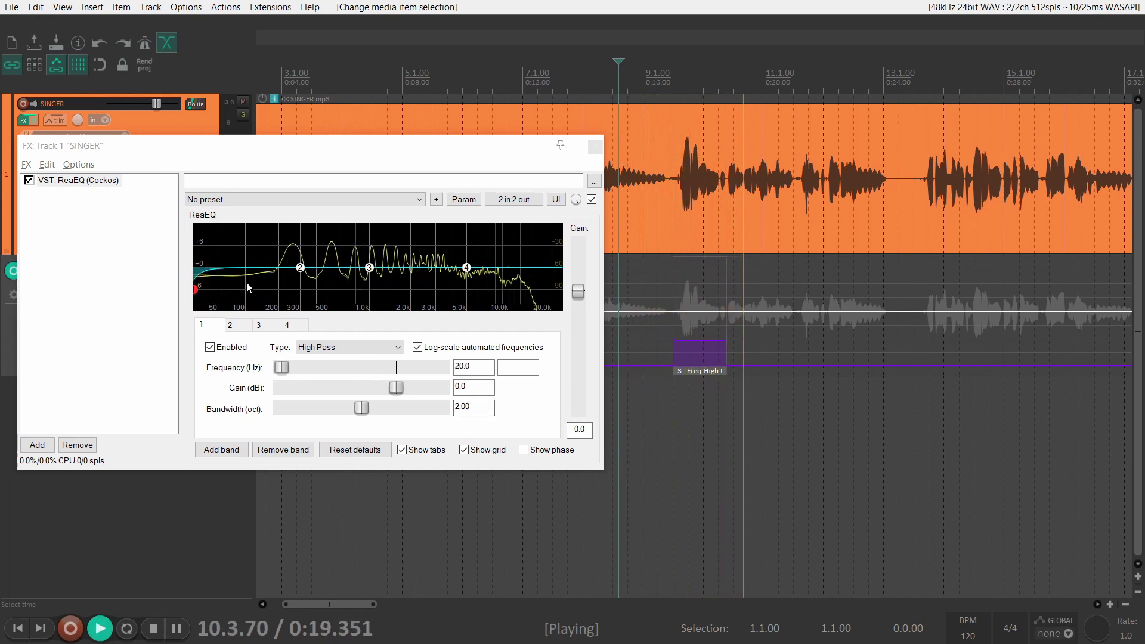
pyautogui.press('space')
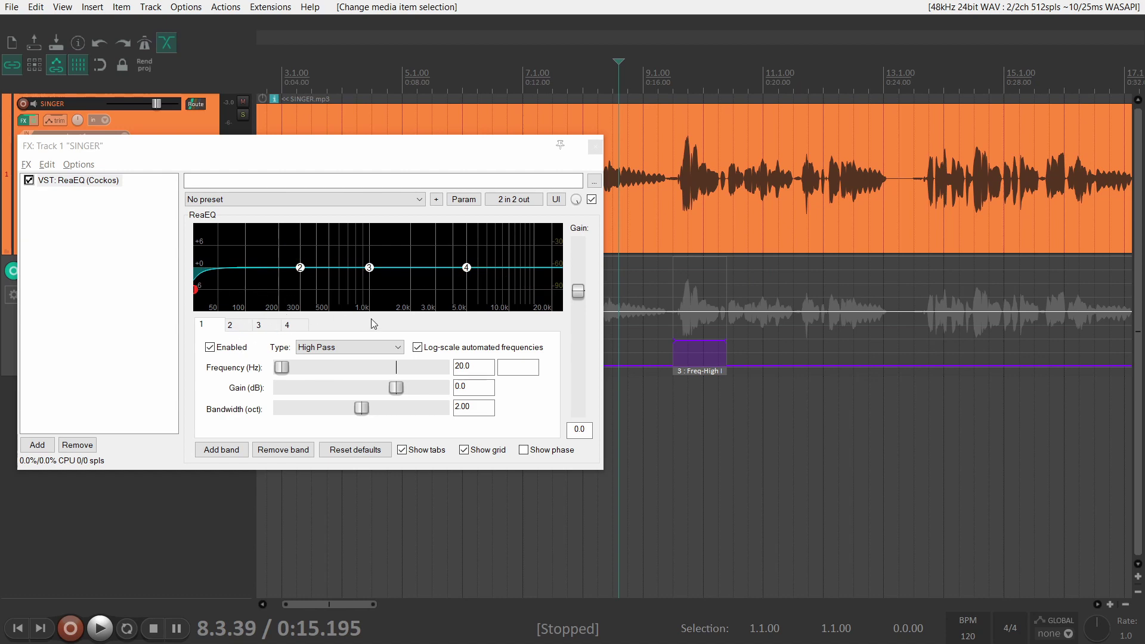
# Move the effects window clear of the track controls and add ReaComp from the Dynamics category after ReaEQ.
pyautogui.moveTo(215, 148); pyautogui.dragTo(602, 261)
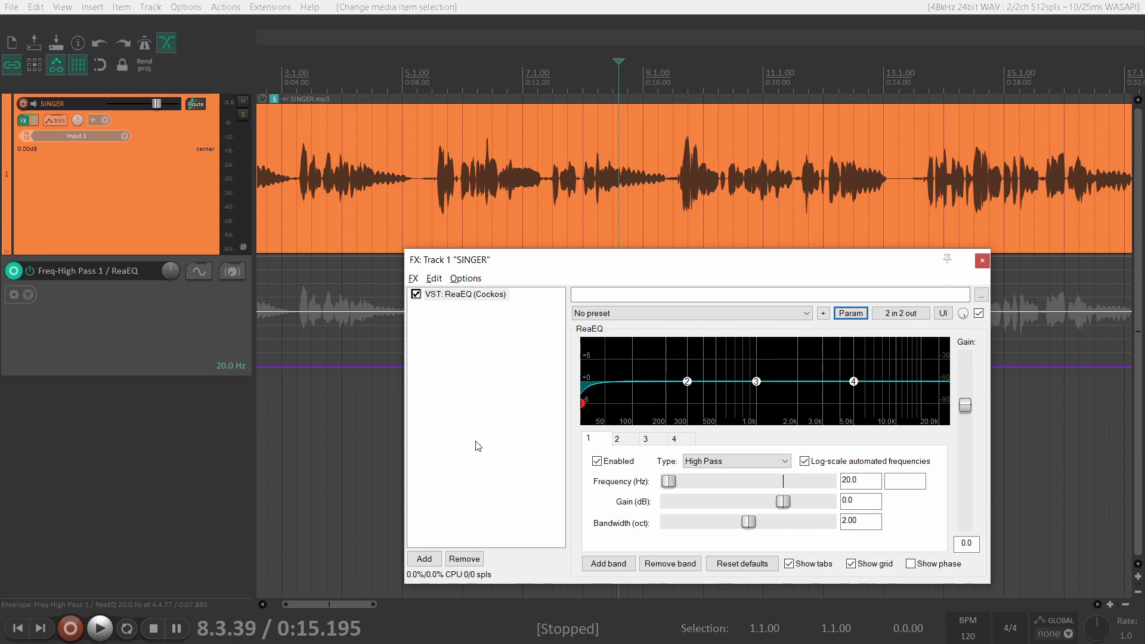
pyautogui.click(424, 559)
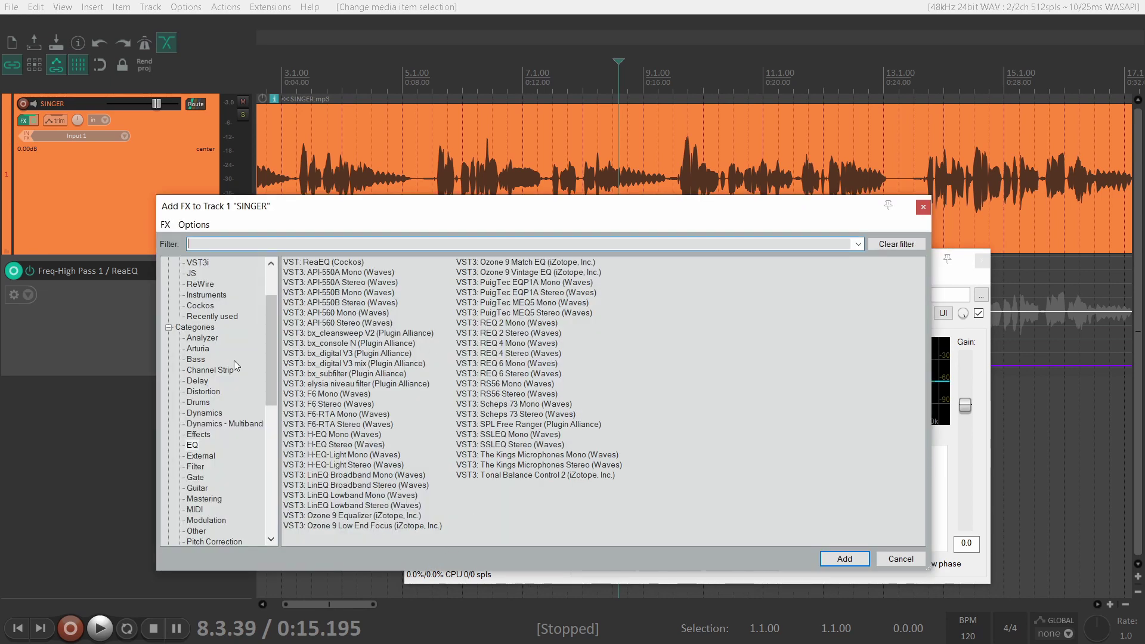
pyautogui.click(202, 413)
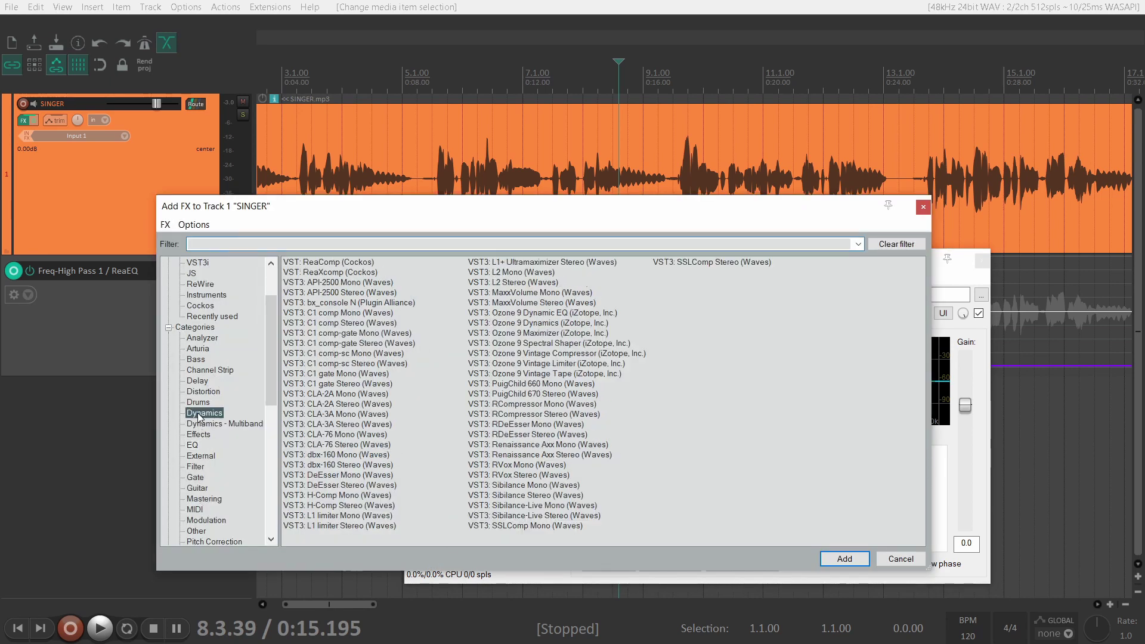
pyautogui.doubleClick(319, 263)
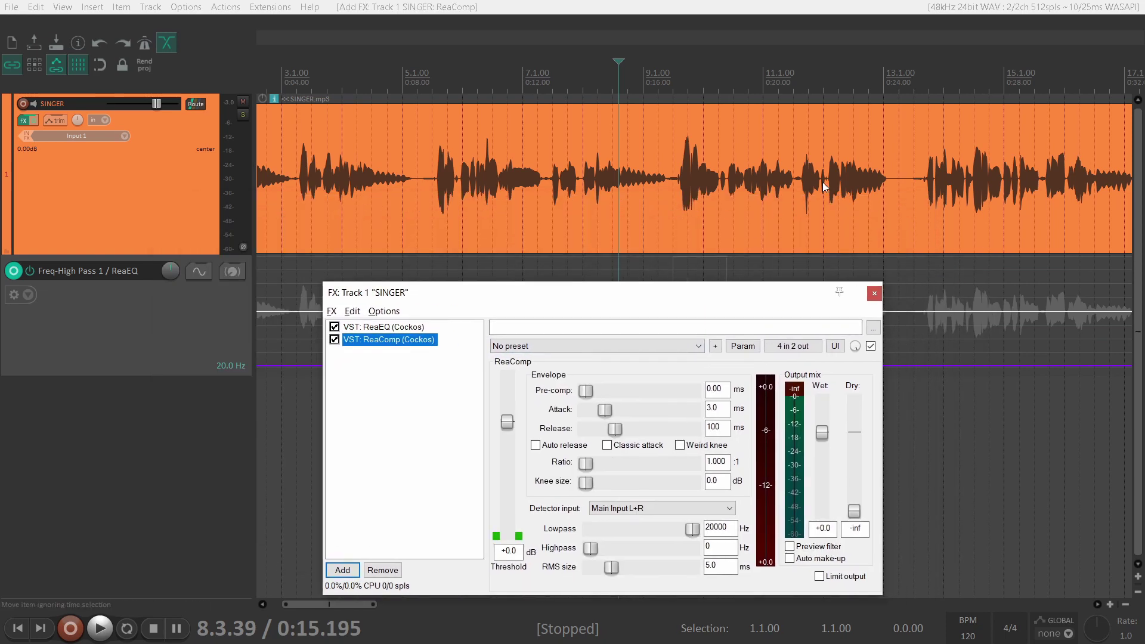
# Examine the loud phrase after measure 17 and place the edit cursor ahead of it, near measure 14.
pyautogui.scroll(-4, 822, 181)
pyautogui.click(514, 116)
pyautogui.scroll(5, 579, 143)
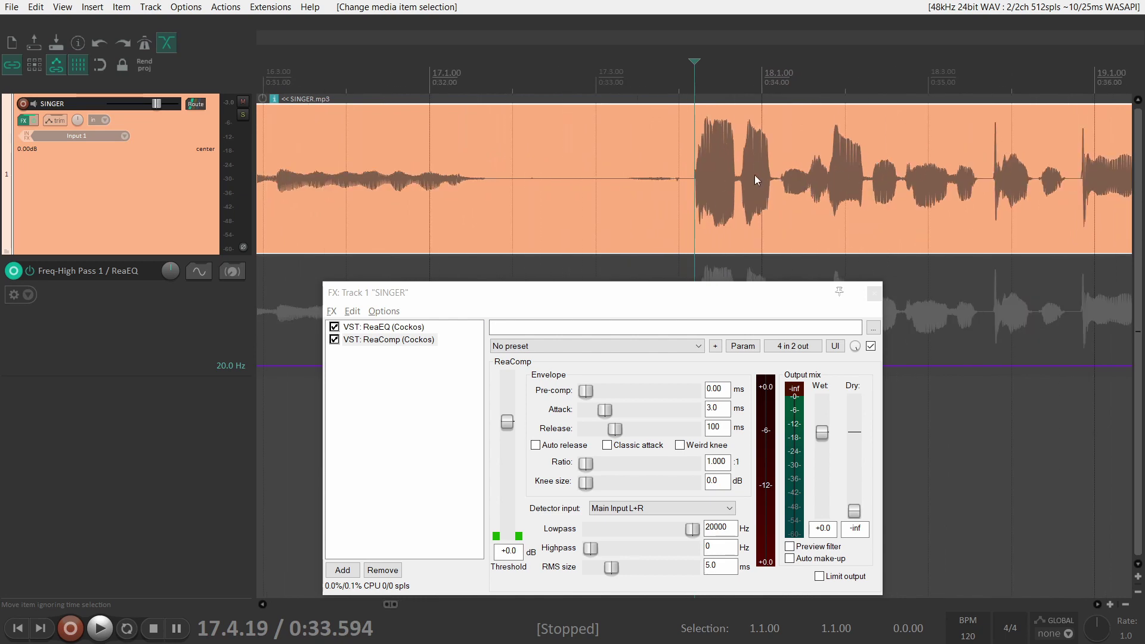
pyautogui.scroll(-2, 754, 174)
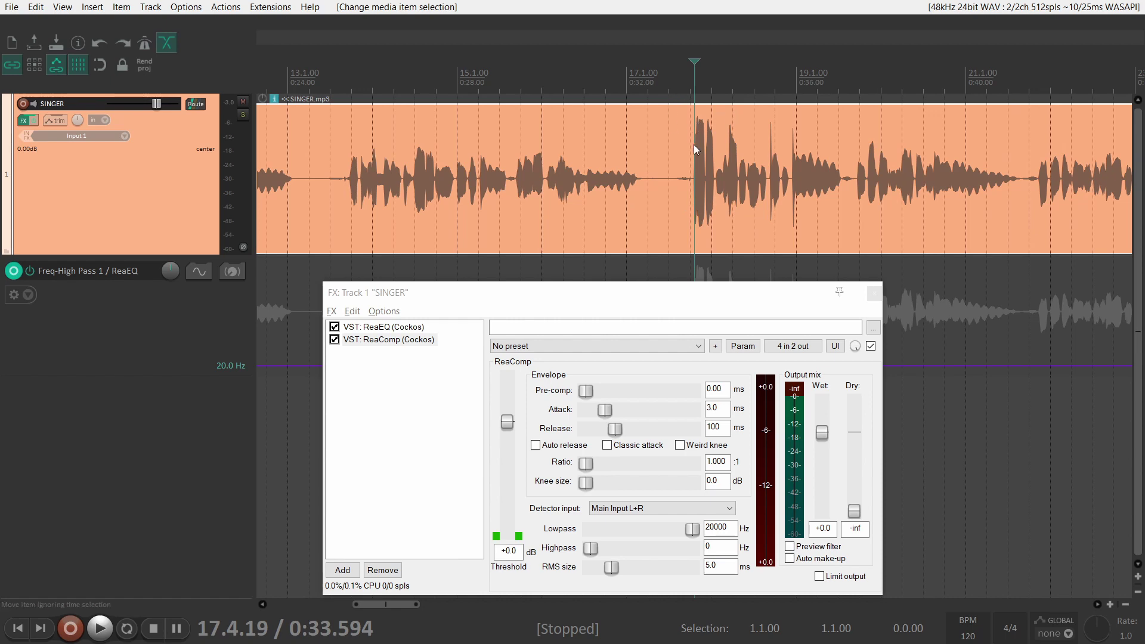
pyautogui.moveTo(660, 105); pyautogui.dragTo(852, 139)
pyautogui.press('Escape')
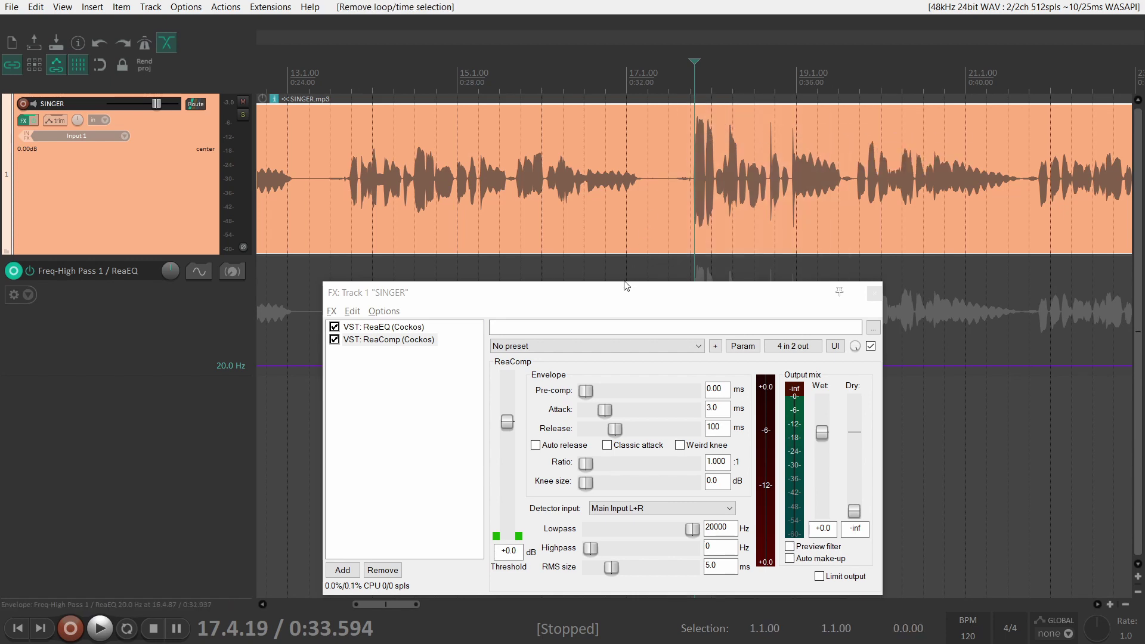
pyautogui.click(379, 126)
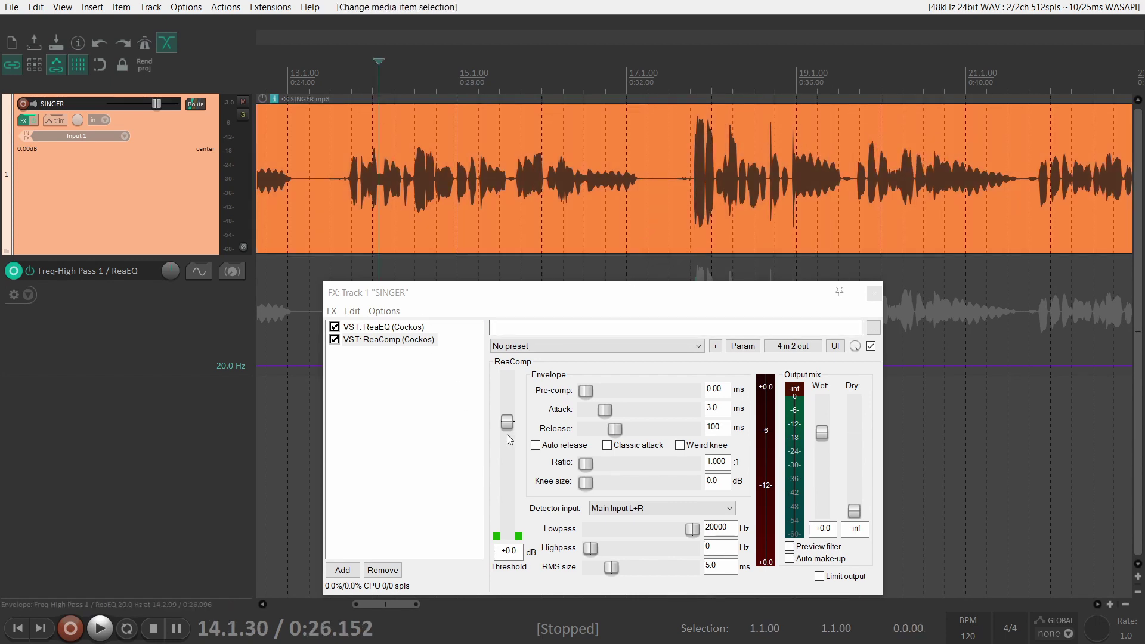
# Set ReaComp's threshold to about -20.6 dB, its ratio to 4:1 and its attack to about 0.26 ms.
pyautogui.moveTo(507, 434); pyautogui.dragTo(511, 487)
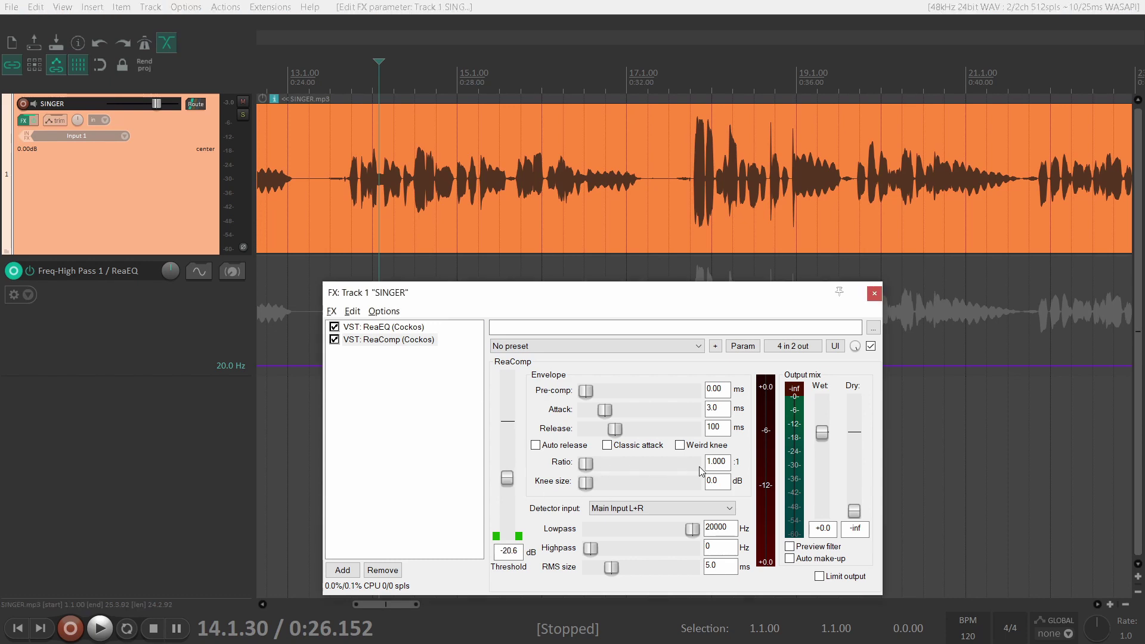
pyautogui.write('4')
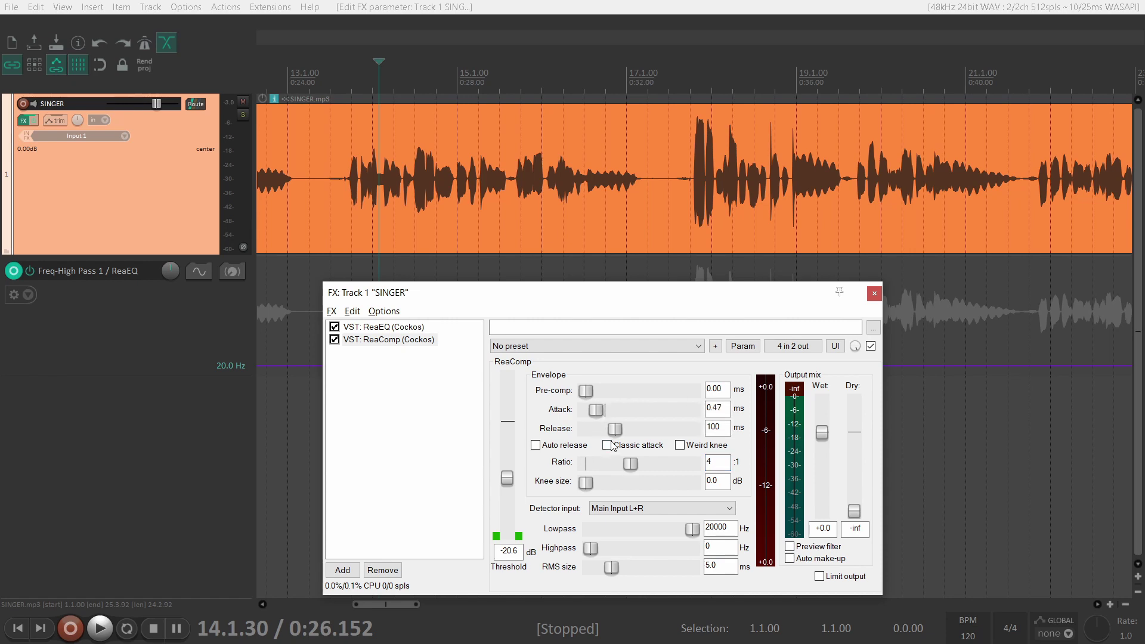
pyautogui.moveTo(598, 415); pyautogui.dragTo(598, 415)
# Audition the compression on the loud phrase and fine-tune ReaComp's threshold to about -19.9 dB.
pyautogui.press('space')
pyautogui.moveTo(507, 482); pyautogui.dragTo(506, 477)
pyautogui.scroll(1, 507, 477)
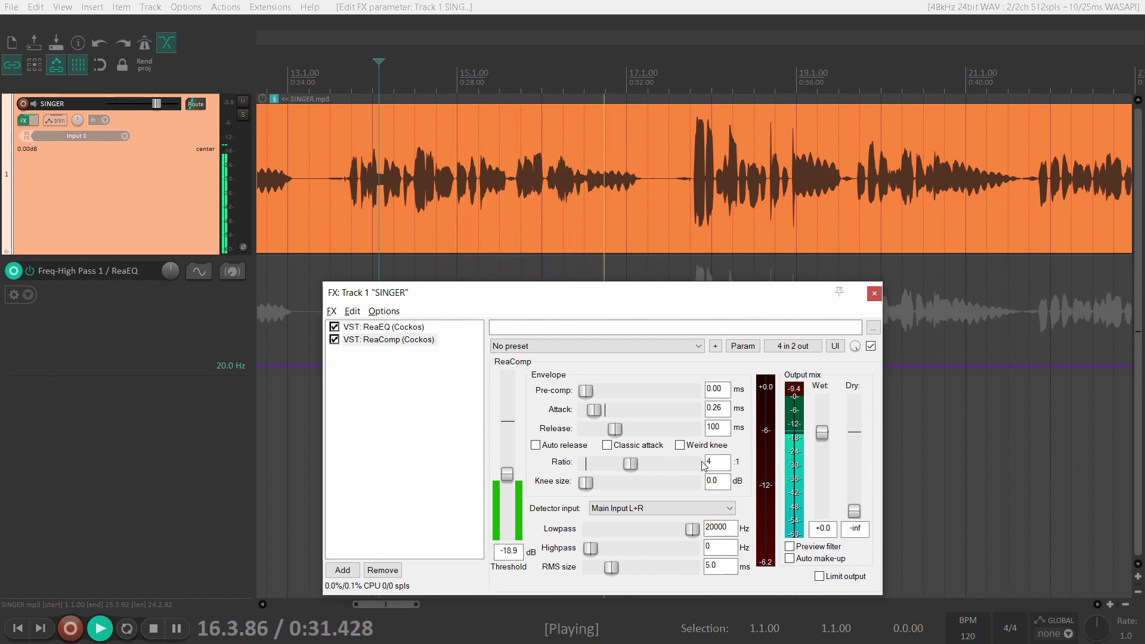
pyautogui.scroll(-3, 506, 479)
pyautogui.press('space')
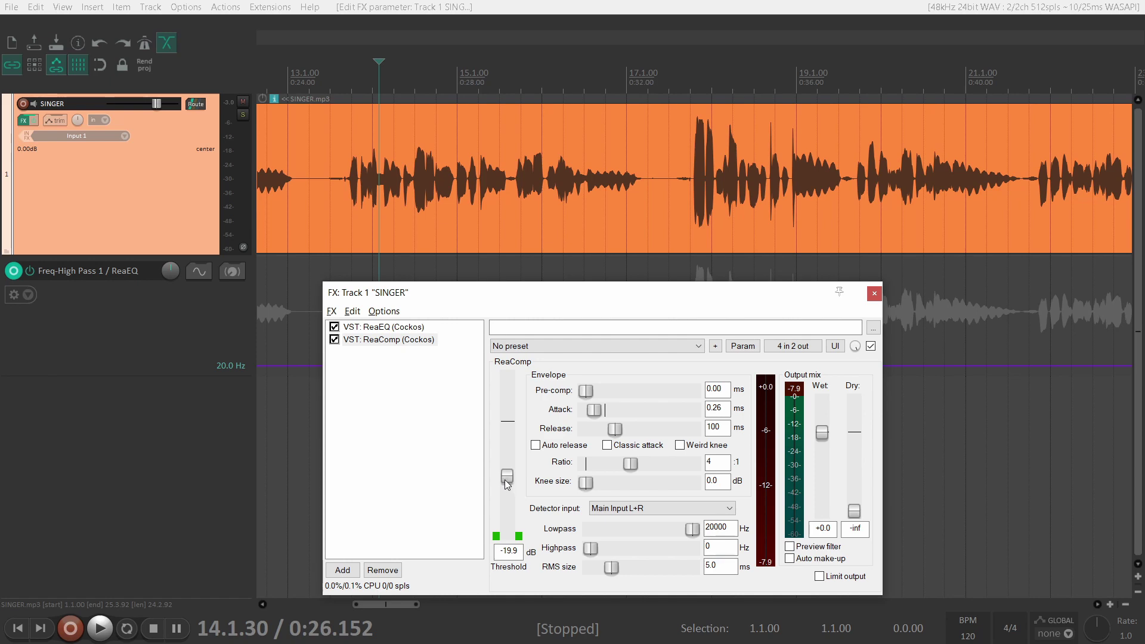
# Show the track envelope for ReaComp's threshold and move the effects window clear of the loud phrase in its lane.
pyautogui.click(742, 346)
pyautogui.click(775, 387)
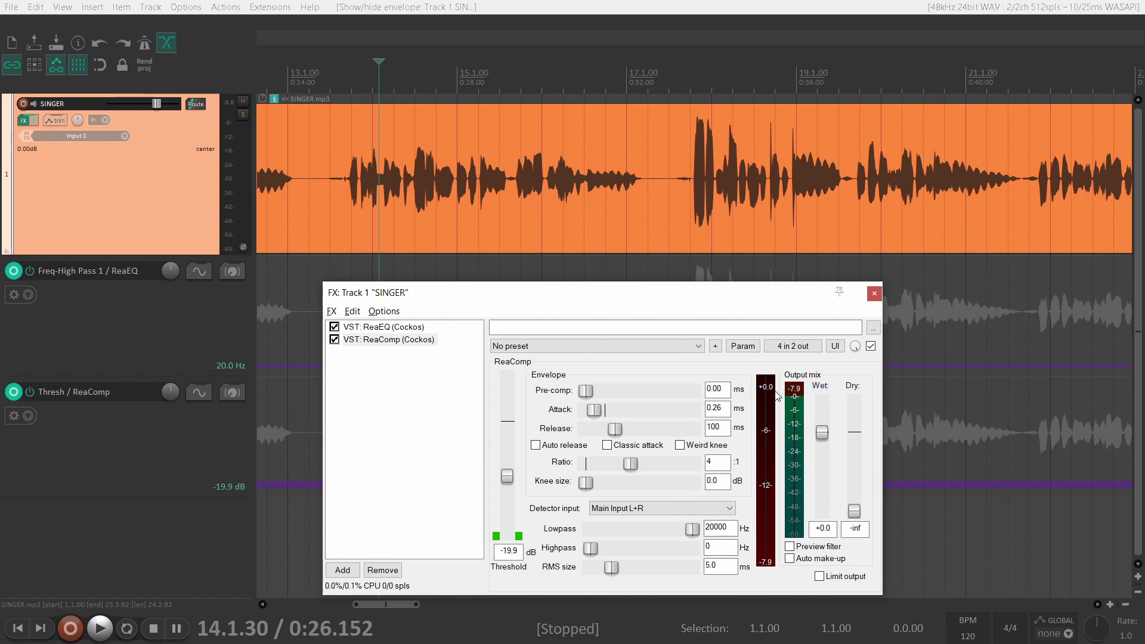
pyautogui.moveTo(736, 300); pyautogui.dragTo(450, 252)
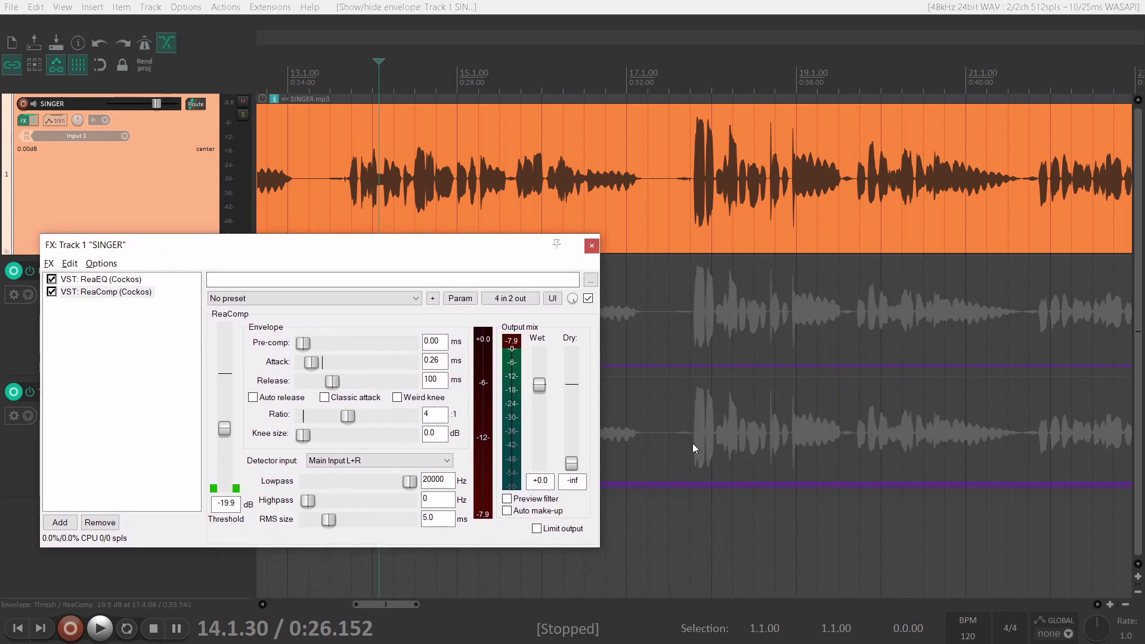
# Create a threshold automation item over the loud phrase, raise the envelope outside it to about -2.5 dB, and audition it.
pyautogui.moveTo(666, 485); pyautogui.dragTo(852, 509)
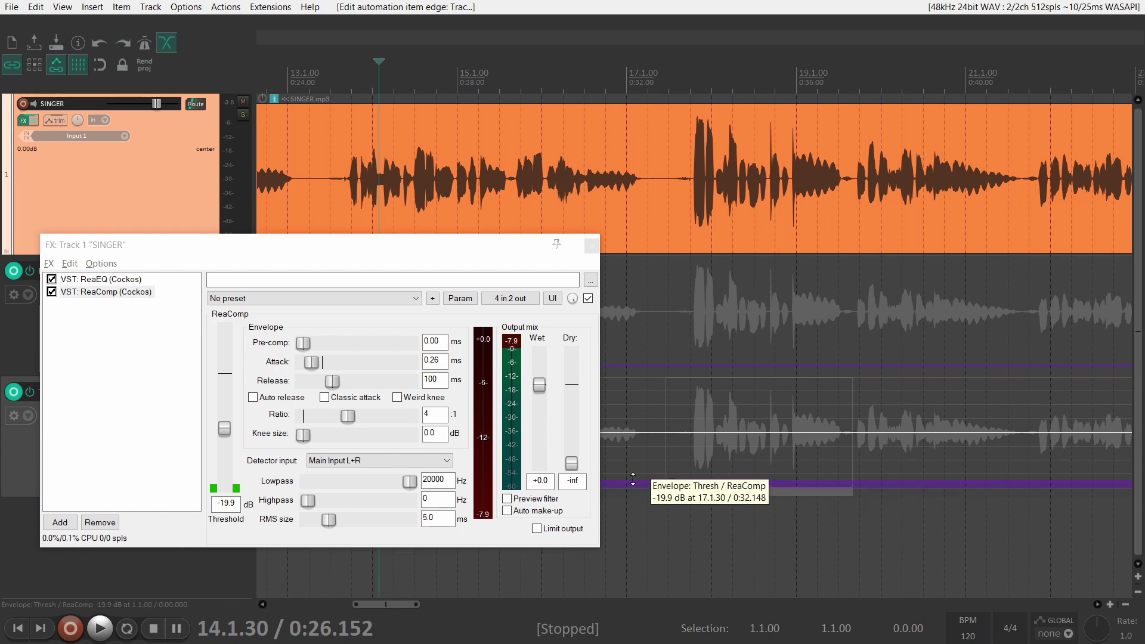
pyautogui.moveTo(632, 479); pyautogui.dragTo(624, 442)
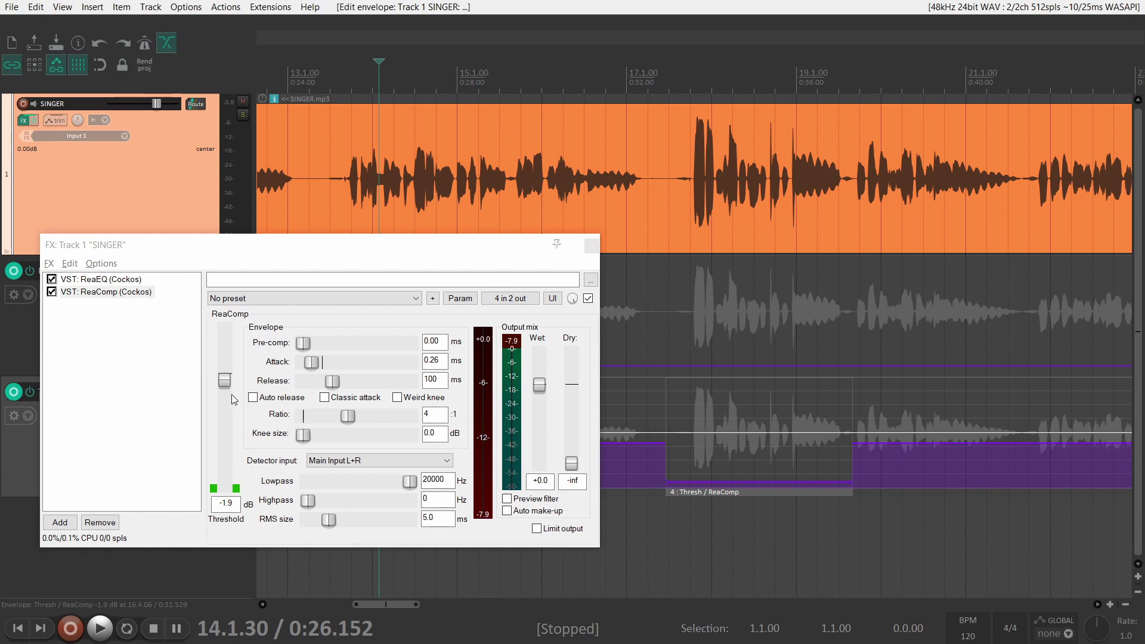
pyautogui.moveTo(645, 444); pyautogui.dragTo(641, 445)
pyautogui.press('space')
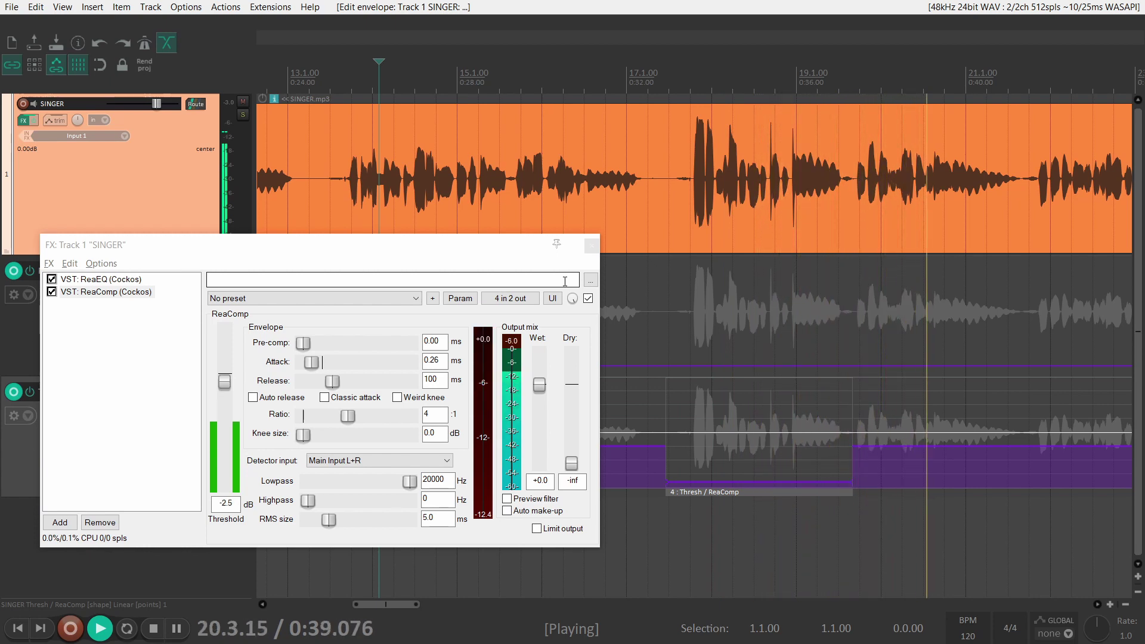
pyautogui.press('space')
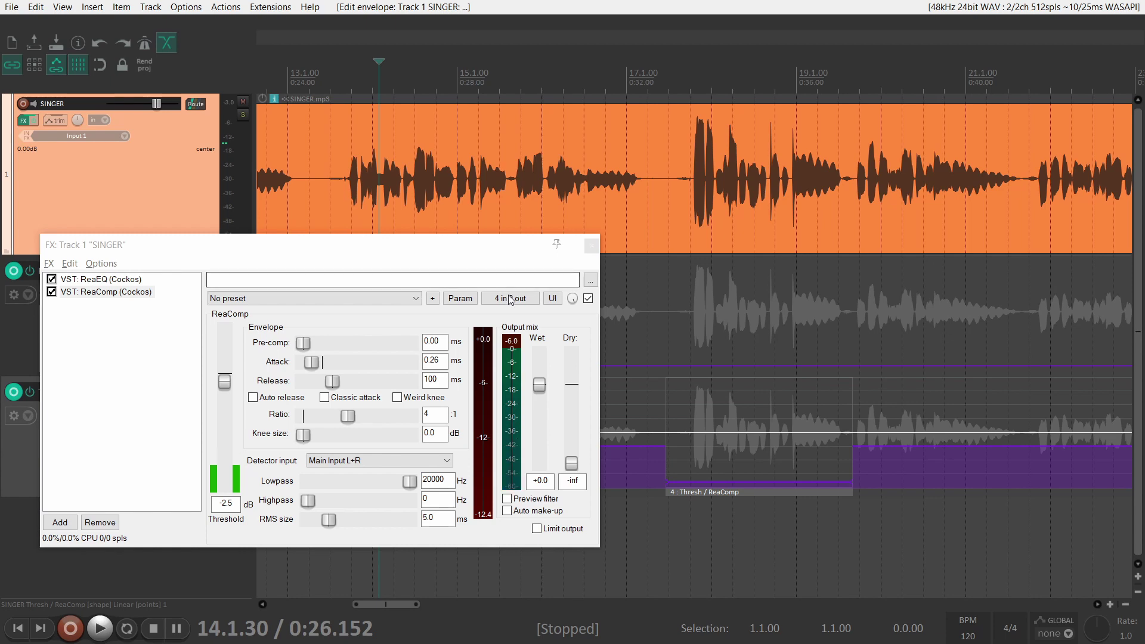
# Search all plugins for "ssl" and add the VST3 SSLChannel Mono (Waves) plugin to the SINGER track.
pyautogui.moveTo(426, 252); pyautogui.dragTo(882, 139)
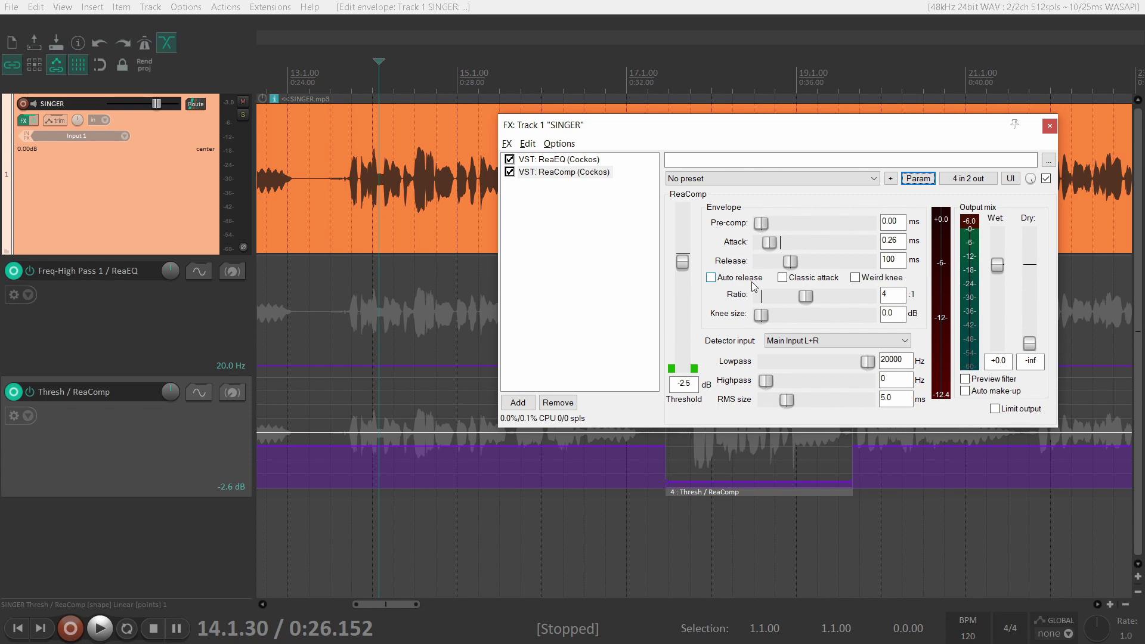
pyautogui.click(518, 403)
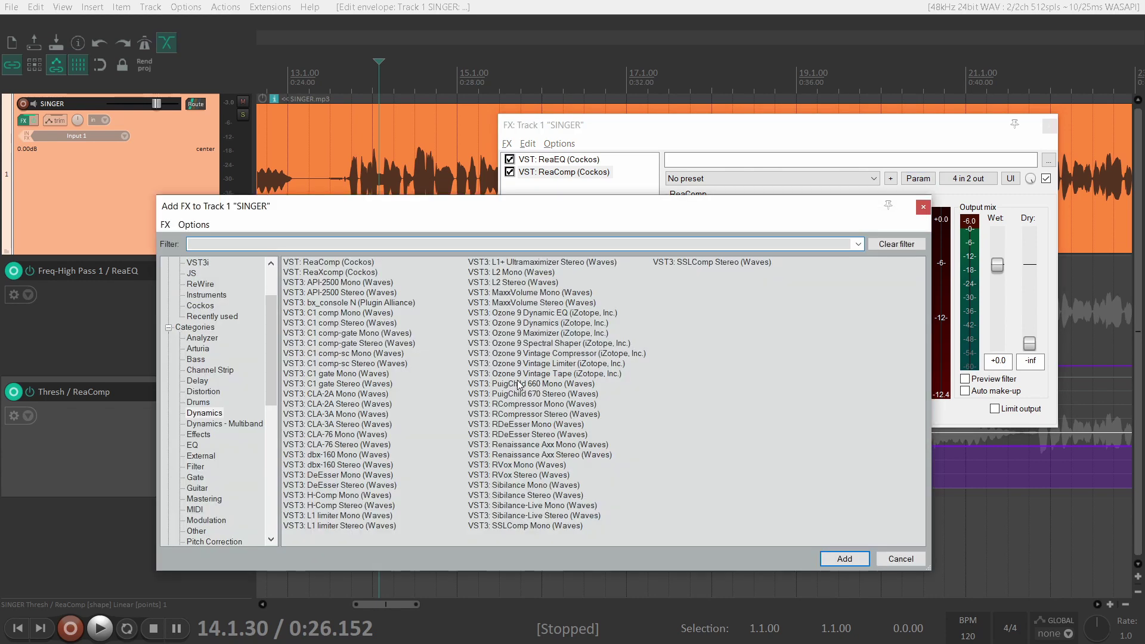
pyautogui.scroll(-10, 223, 397)
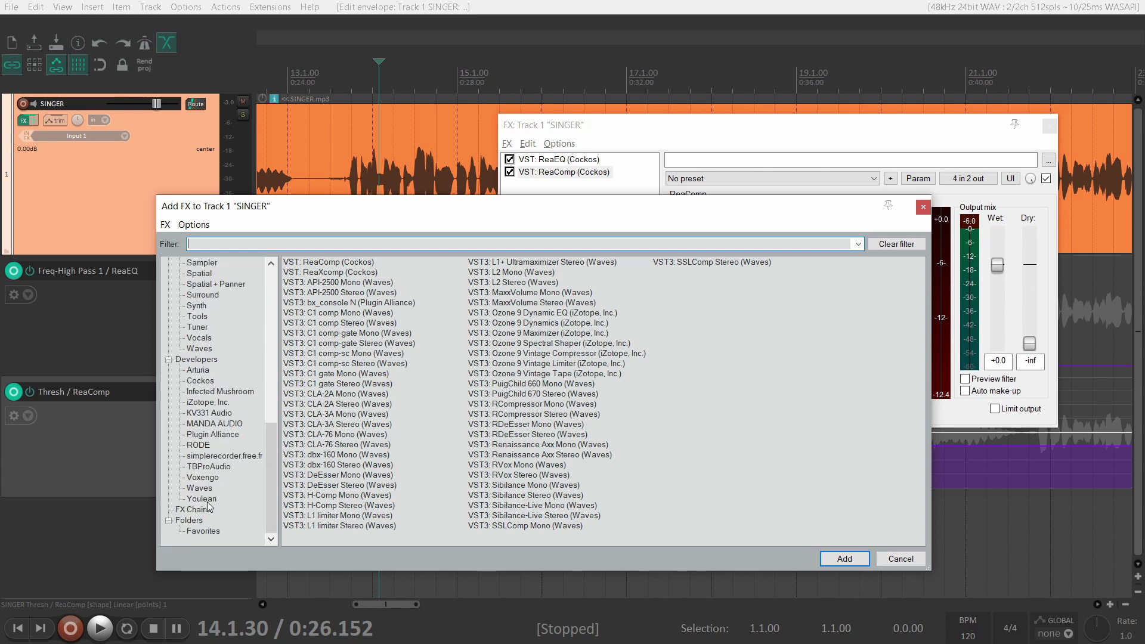
pyautogui.scroll(10, 242, 370)
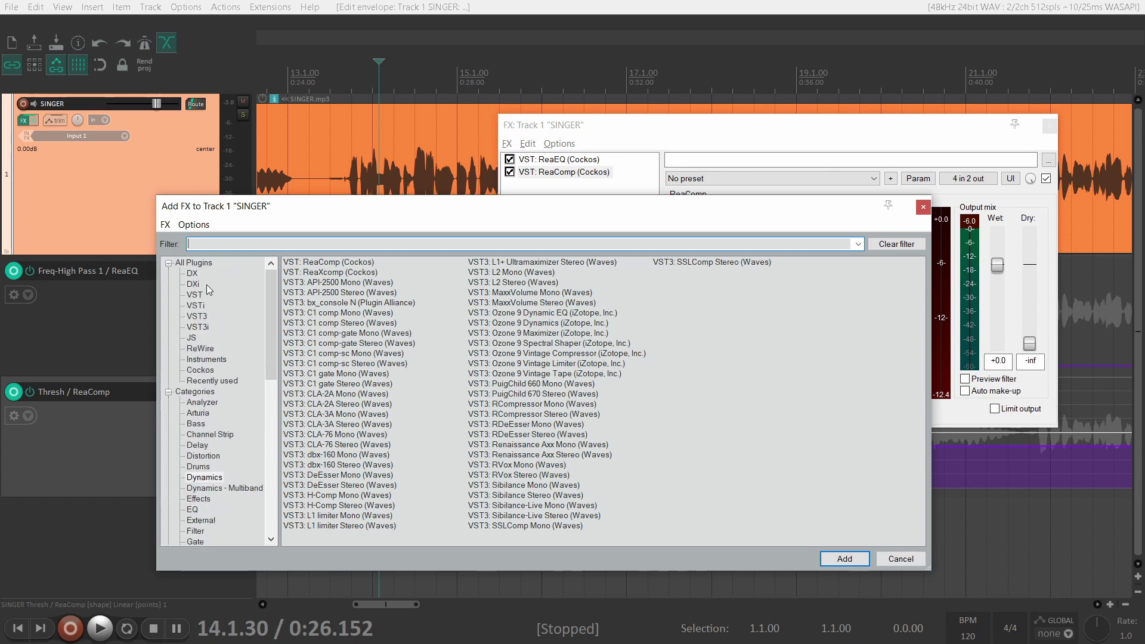
pyautogui.click(200, 264)
pyautogui.write('ssl')
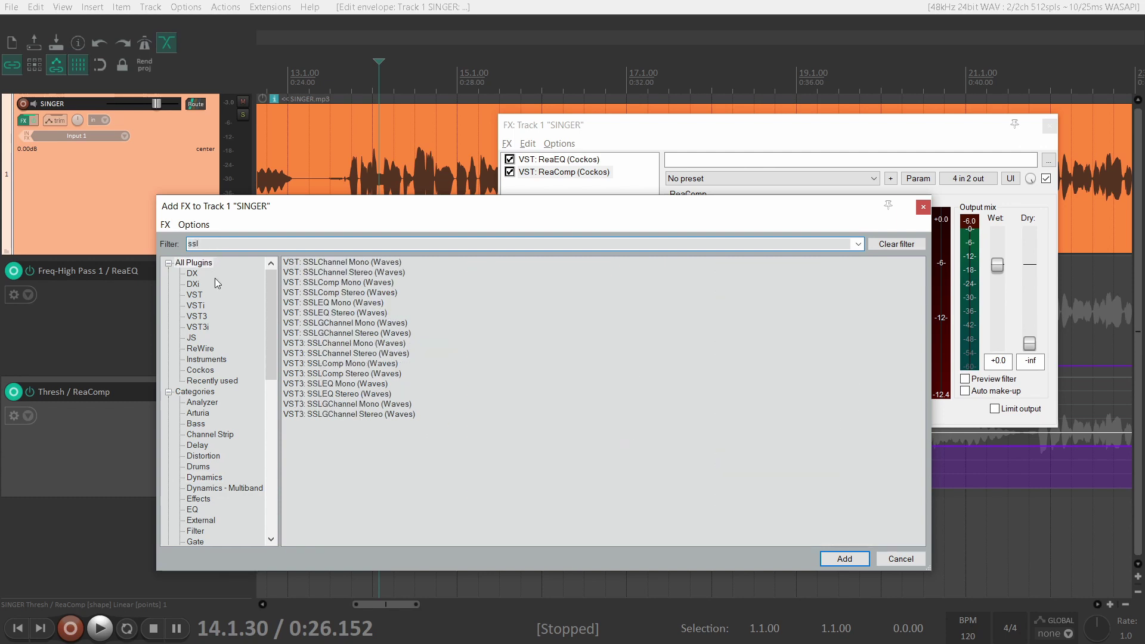
pyautogui.click(336, 344)
pyautogui.click(851, 560)
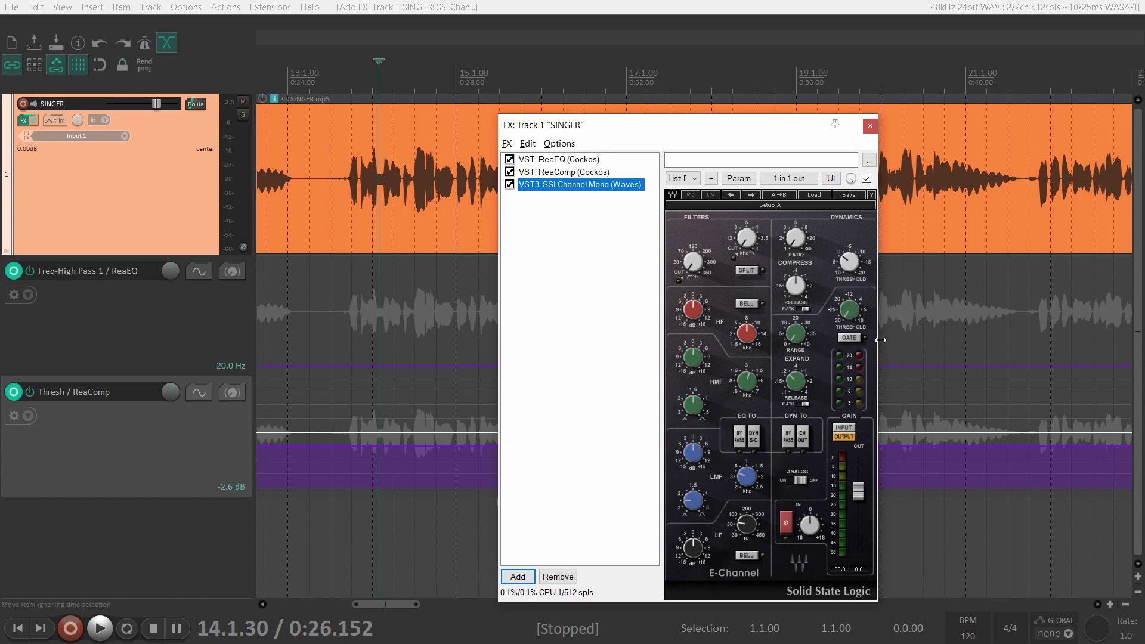
# Move the effects window off the waveform and place the edit cursor at the phrase before the compressed one, near measure 13.
pyautogui.moveTo(656, 125); pyautogui.dragTo(842, 86)
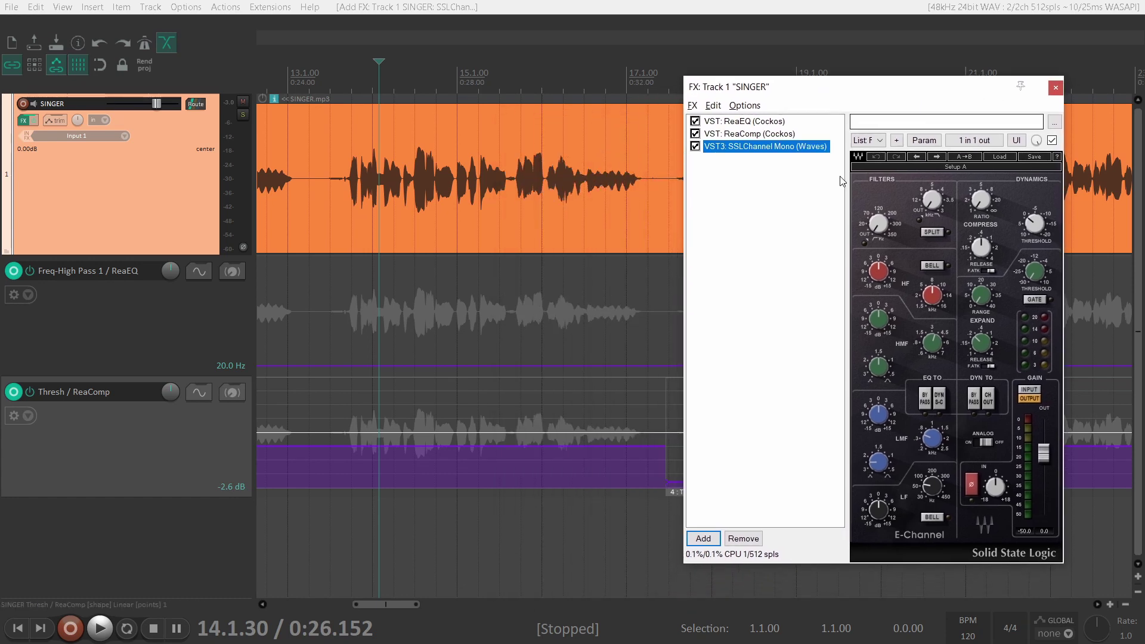
pyautogui.scroll(-4, 574, 285)
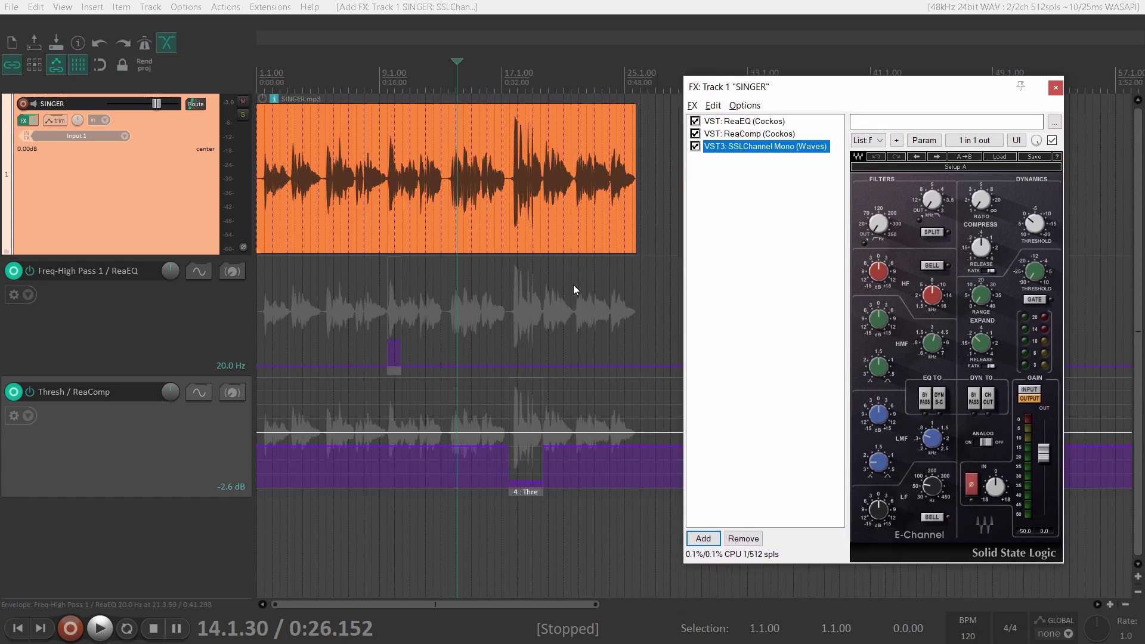
pyautogui.click(449, 289)
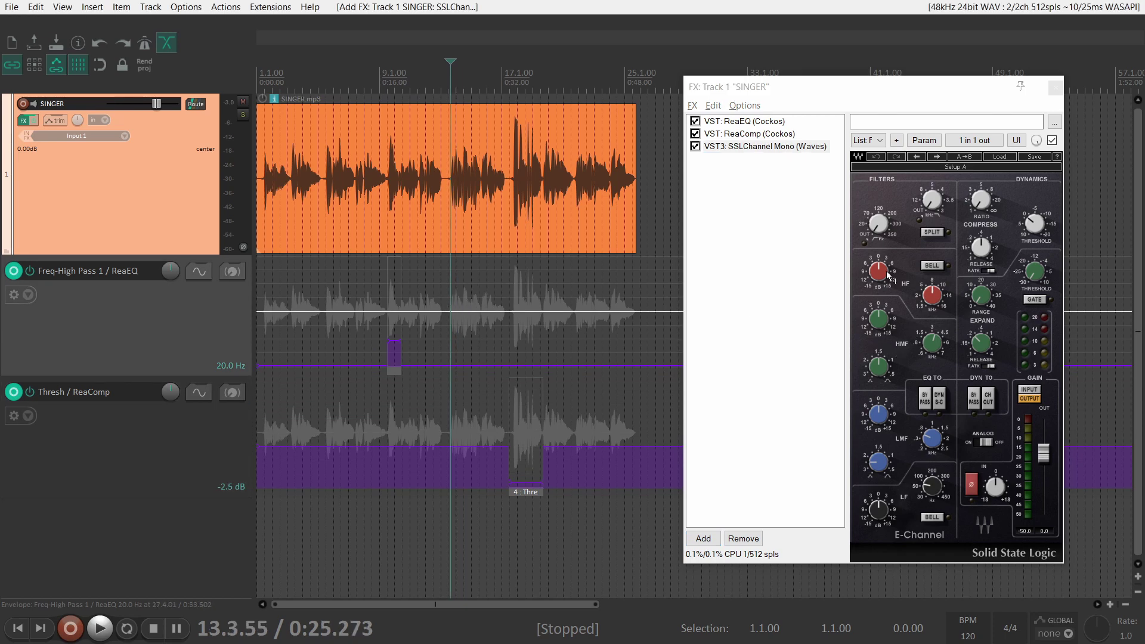
# Touch the HF Gain control in SSLChannel Mono and show its track envelope.
pyautogui.moveTo(875, 273)
pyautogui.moveTo(876, 273); pyautogui.dragTo(888, 271)
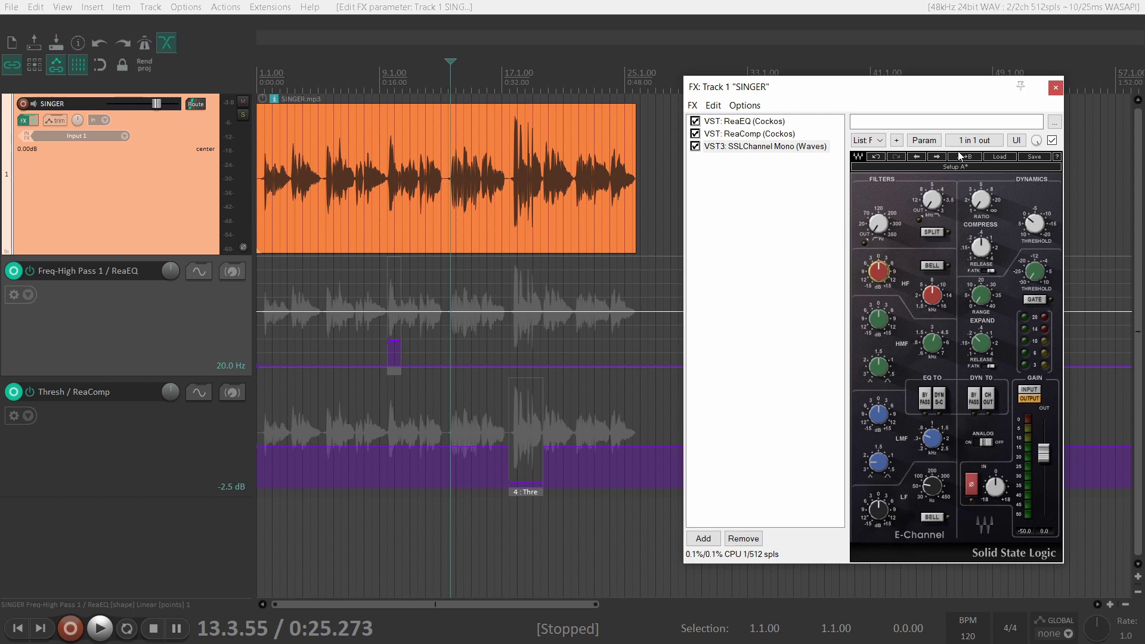
pyautogui.click(924, 141)
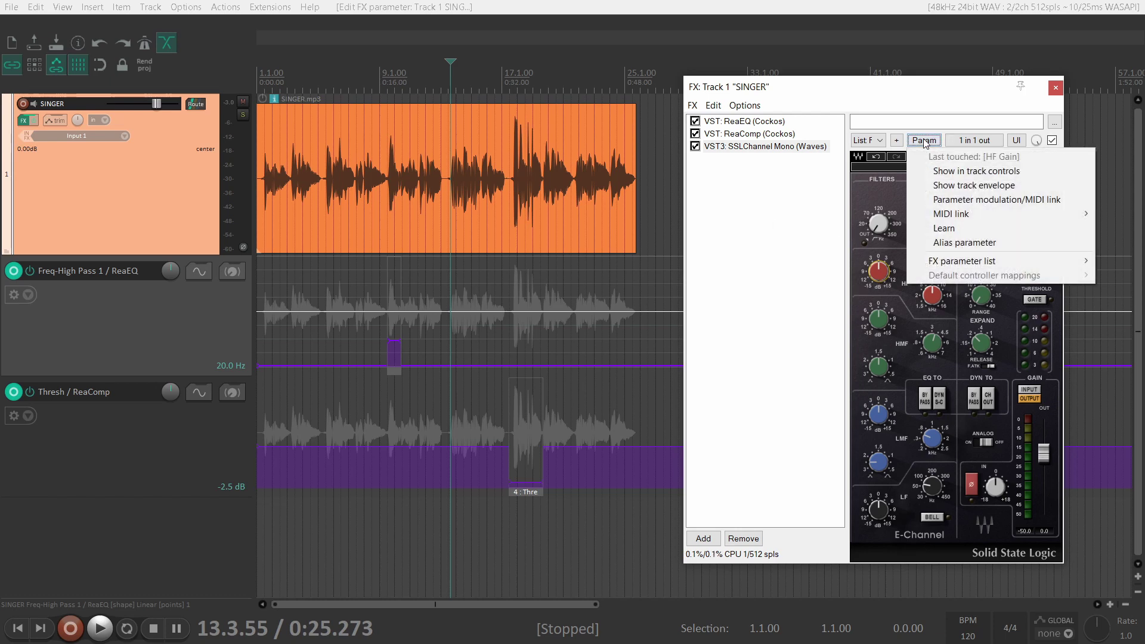
pyautogui.click(974, 186)
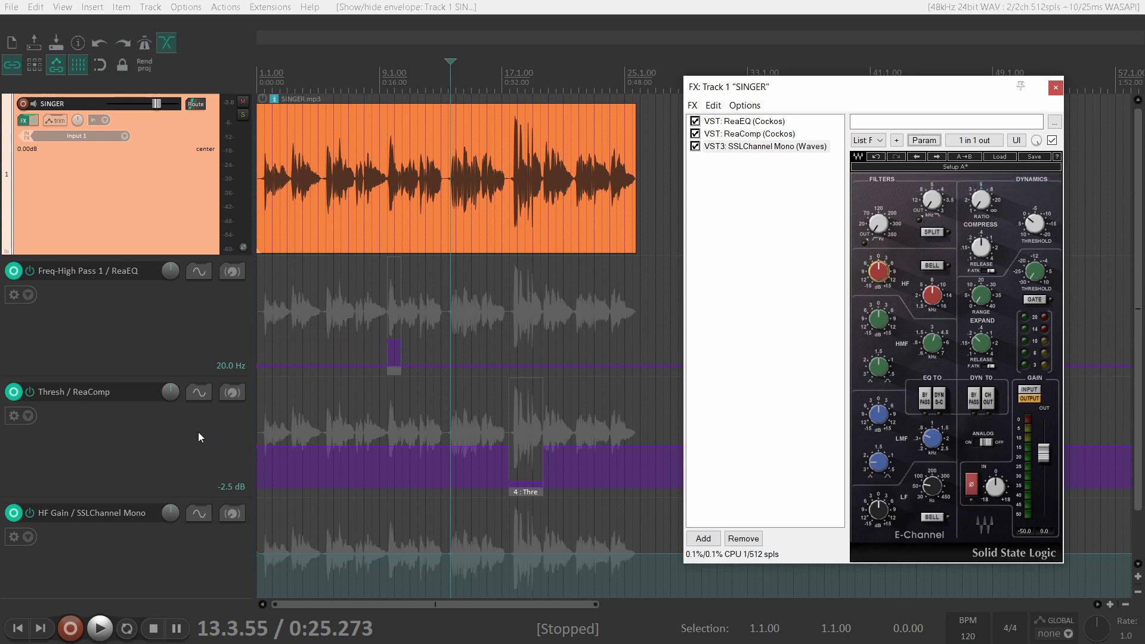
# Move the effects window off the lane and create an HF Gain automation item over the phrase between measures 13 and 17.
pyautogui.scroll(-2, 198, 429)
pyautogui.scroll(3, 543, 407)
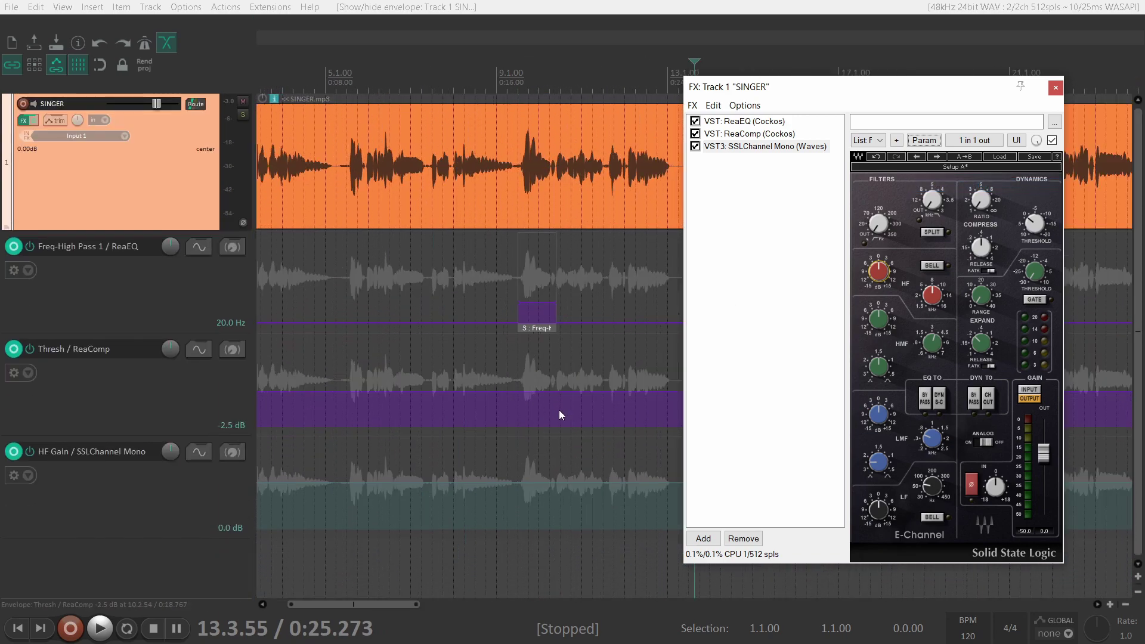
pyautogui.moveTo(894, 100); pyautogui.dragTo(279, 110)
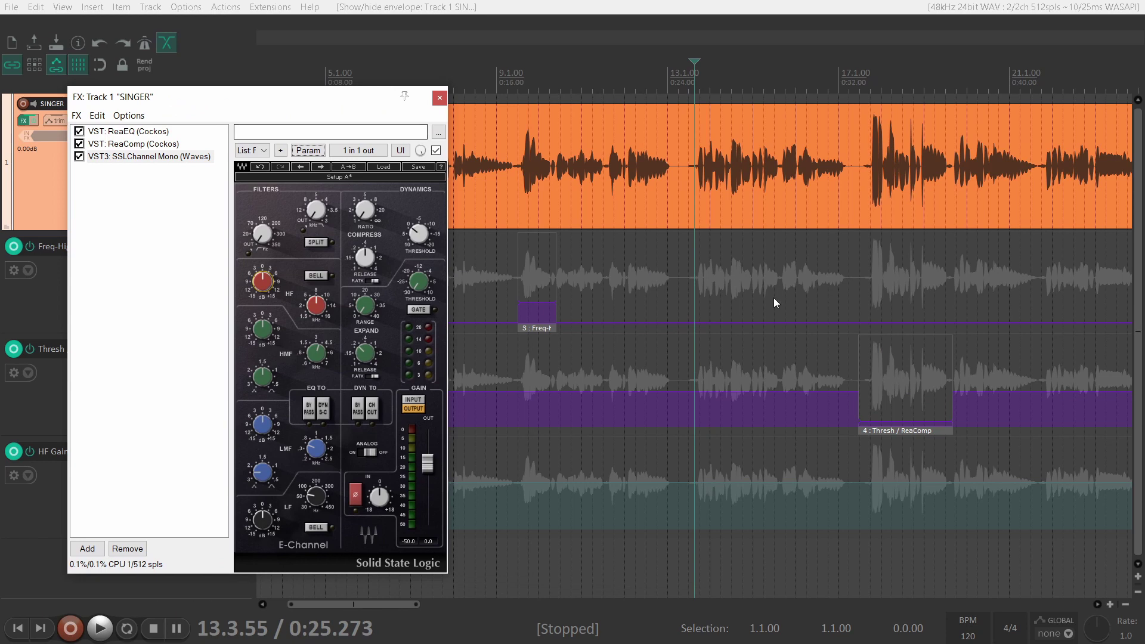
pyautogui.moveTo(699, 510); pyautogui.dragTo(853, 514)
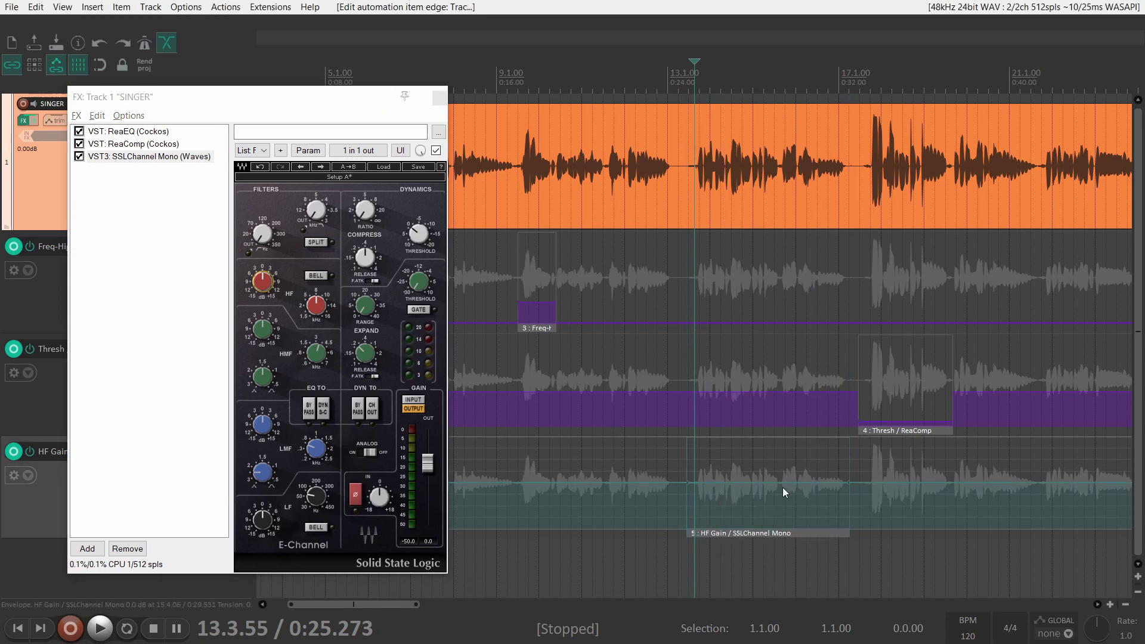
# Raise the HF Gain automation item to about 8.1 dB and play the track from about measure 11 through that phrase.
pyautogui.moveTo(755, 482); pyautogui.dragTo(755, 458)
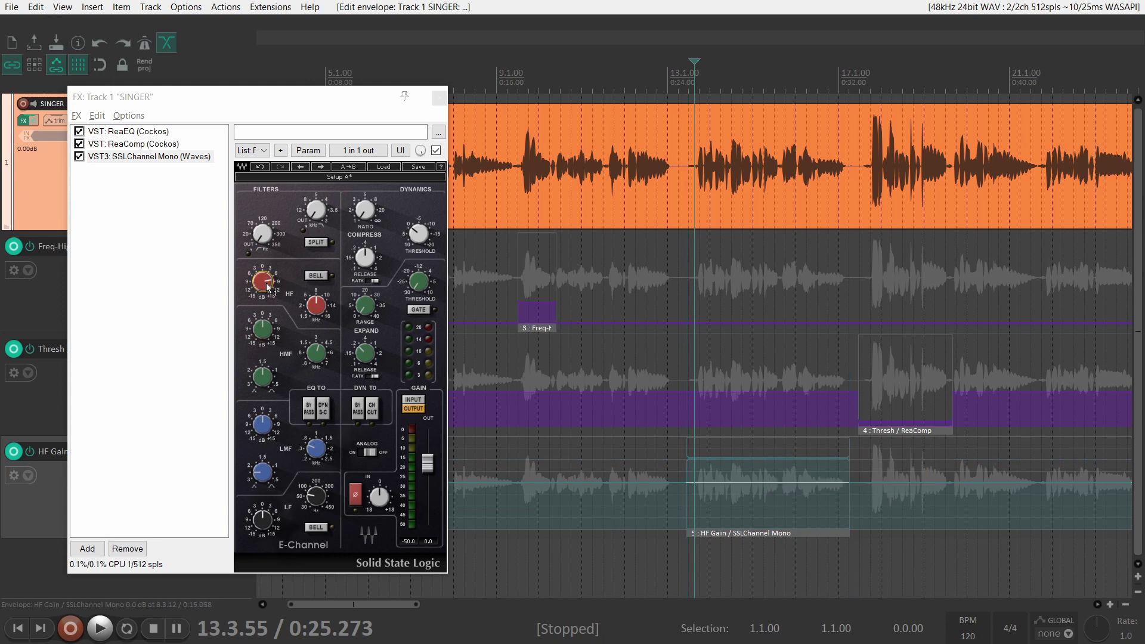
pyautogui.click(575, 508)
pyautogui.press('space')
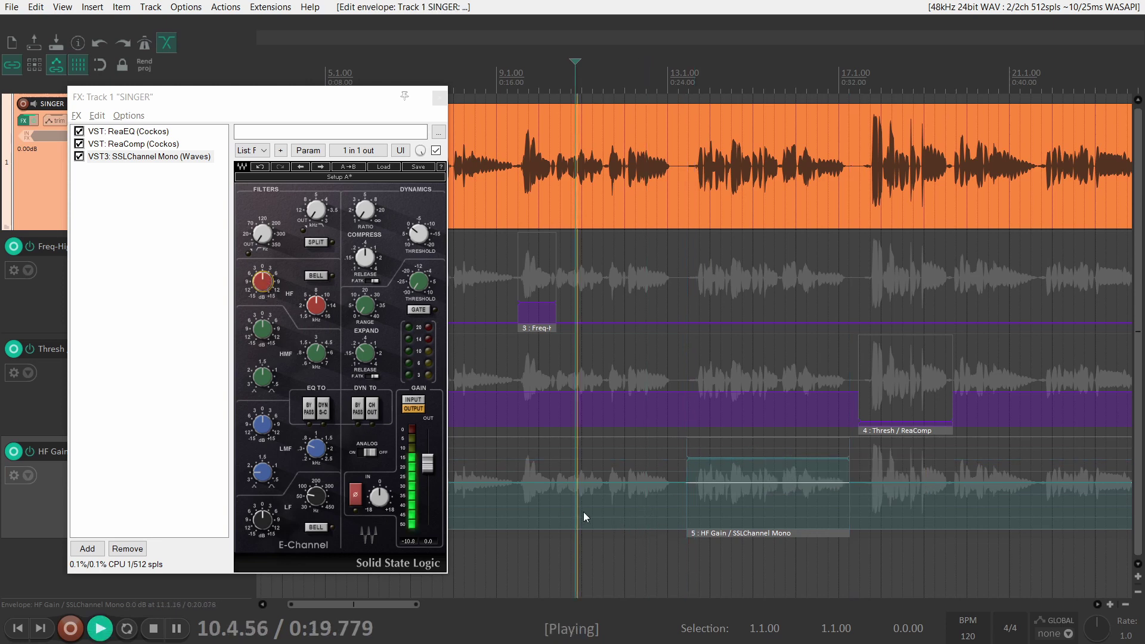
pyautogui.moveTo(261, 288)
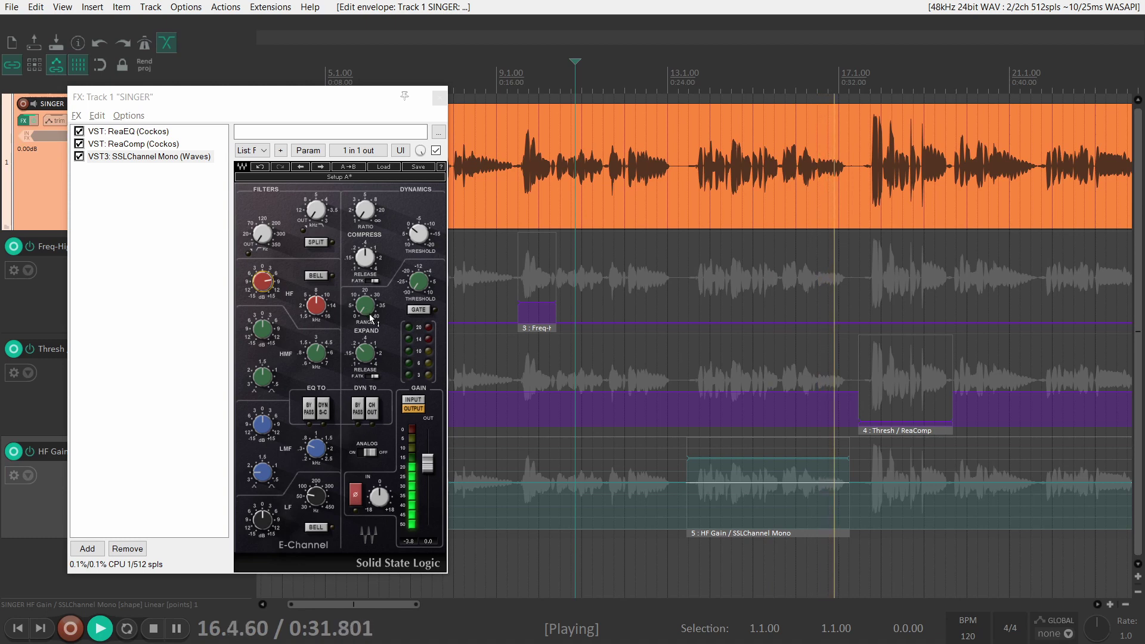
pyautogui.press('space')
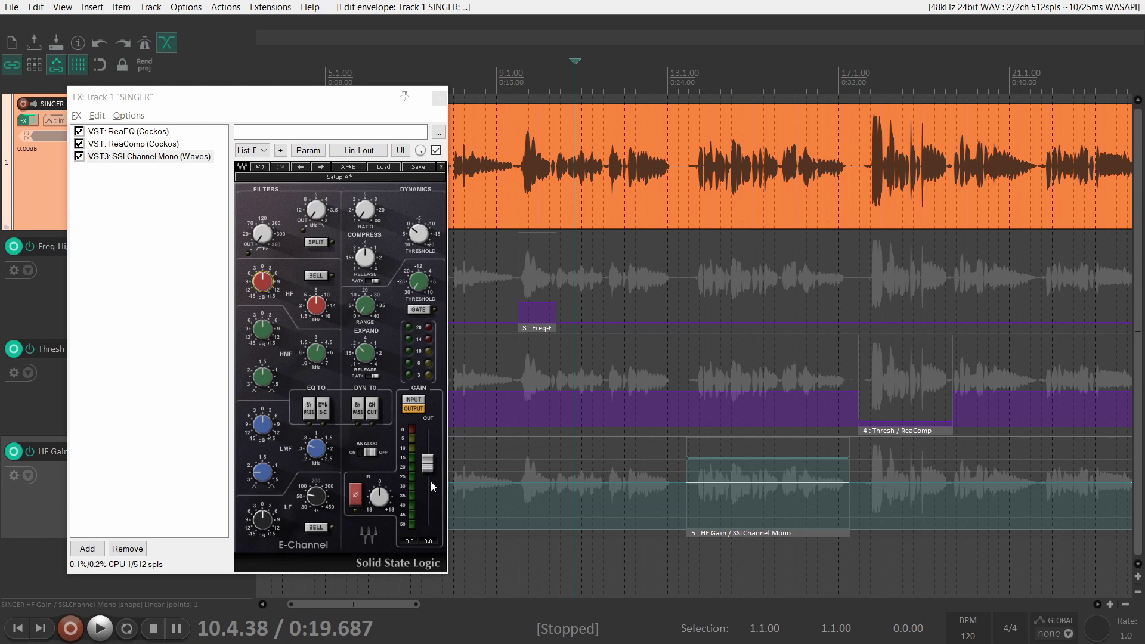
# Touch the output Gain fader in SSLChannel Mono and show its track envelope.
pyautogui.click(427, 466)
pyautogui.click(307, 150)
pyautogui.click(351, 197)
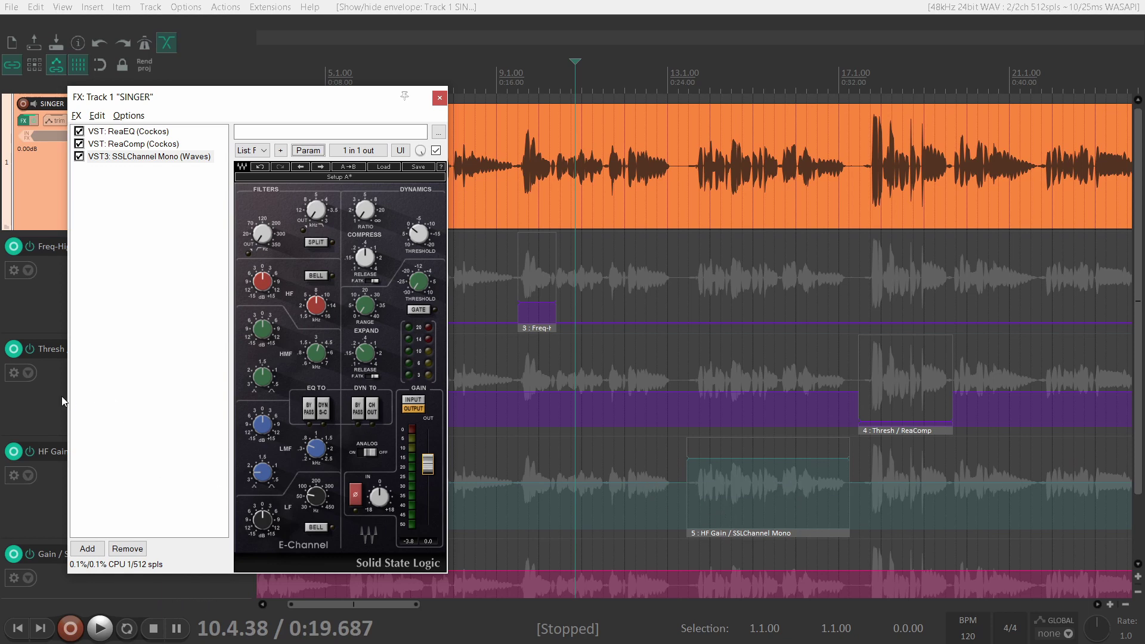
# Create a Gain automation item over the phrase between measures 13 and 17, lower it to about -13.6 dB, and audition it.
pyautogui.scroll(-2, 62, 396)
pyautogui.moveTo(681, 537); pyautogui.dragTo(859, 576)
pyautogui.moveTo(784, 515); pyautogui.dragTo(792, 544)
pyautogui.click(622, 550)
pyautogui.press('space')
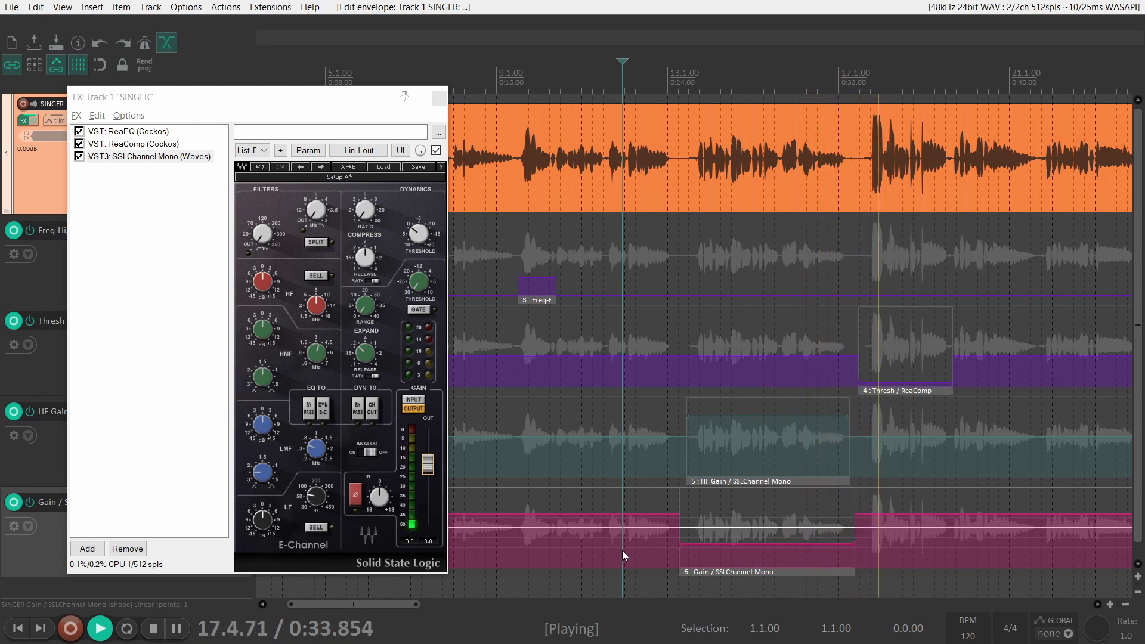
pyautogui.press('space')
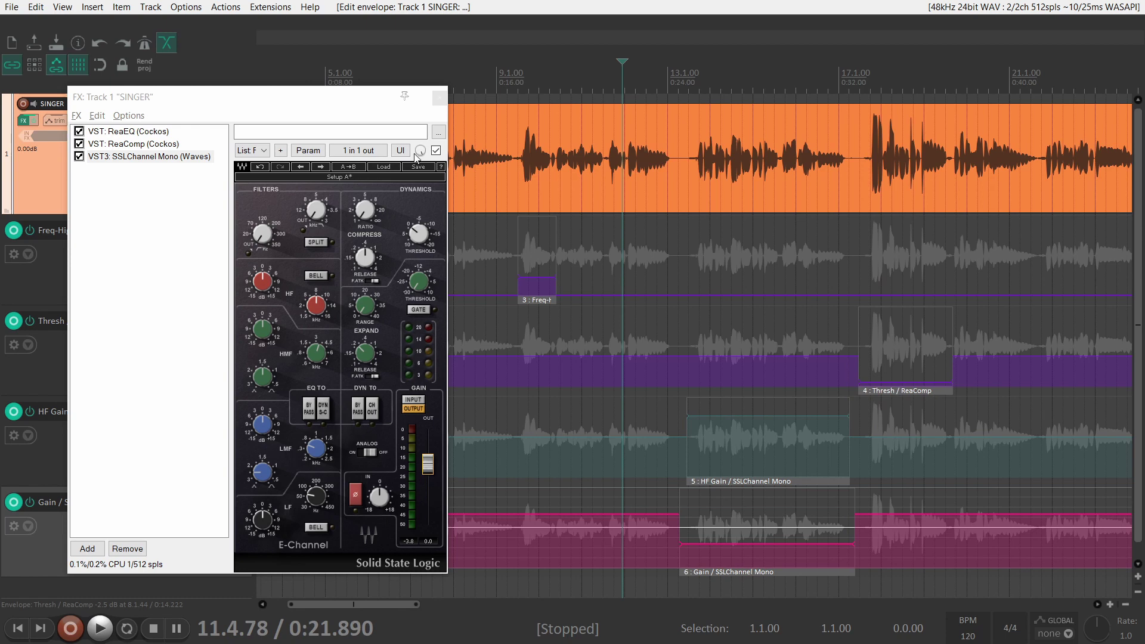
pyautogui.click(440, 97)
# Split the SINGER item at a time selection from about 9.1.82 to 17.2.64 to isolate the middle section.
pyautogui.scroll(-1, 299, 341)
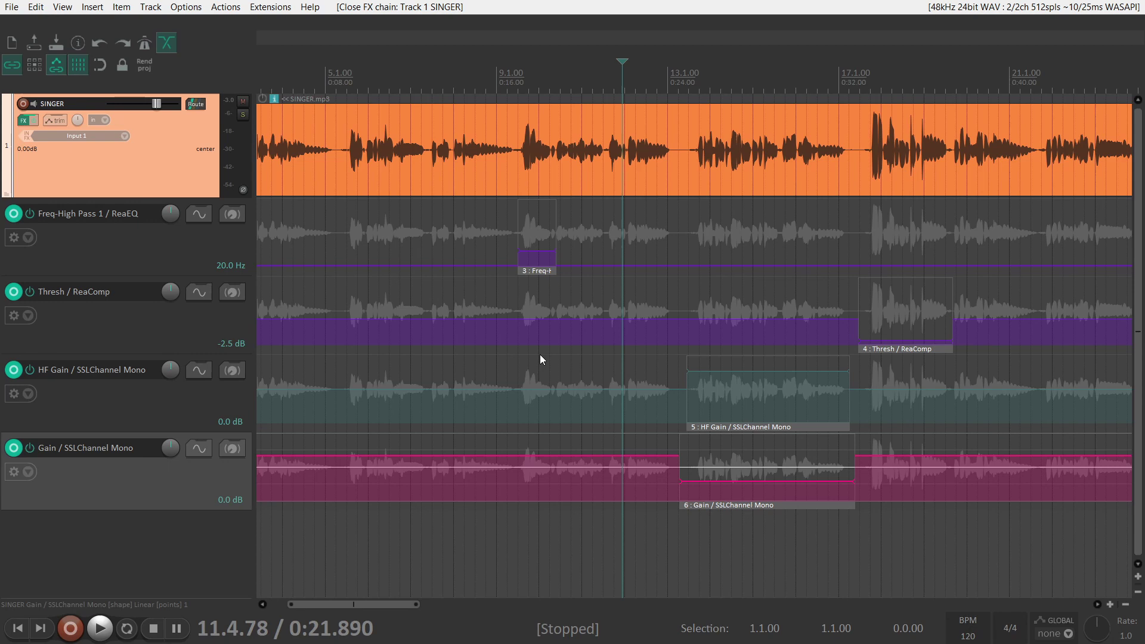
pyautogui.scroll(-3, 651, 334)
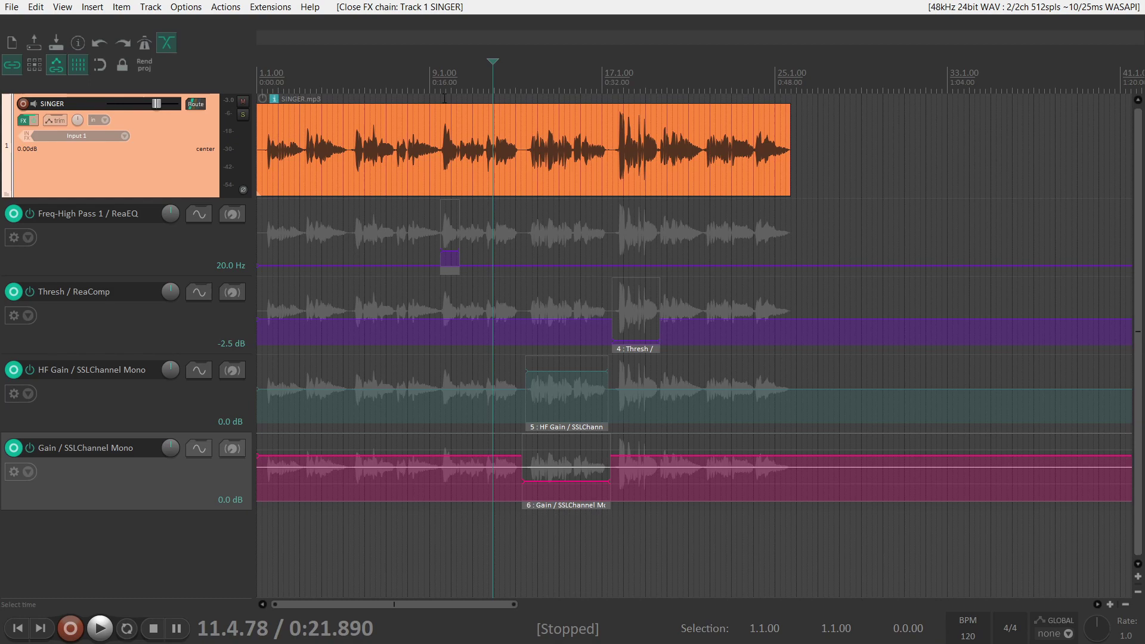
pyautogui.moveTo(434, 99); pyautogui.dragTo(610, 140)
pyautogui.click(584, 153)
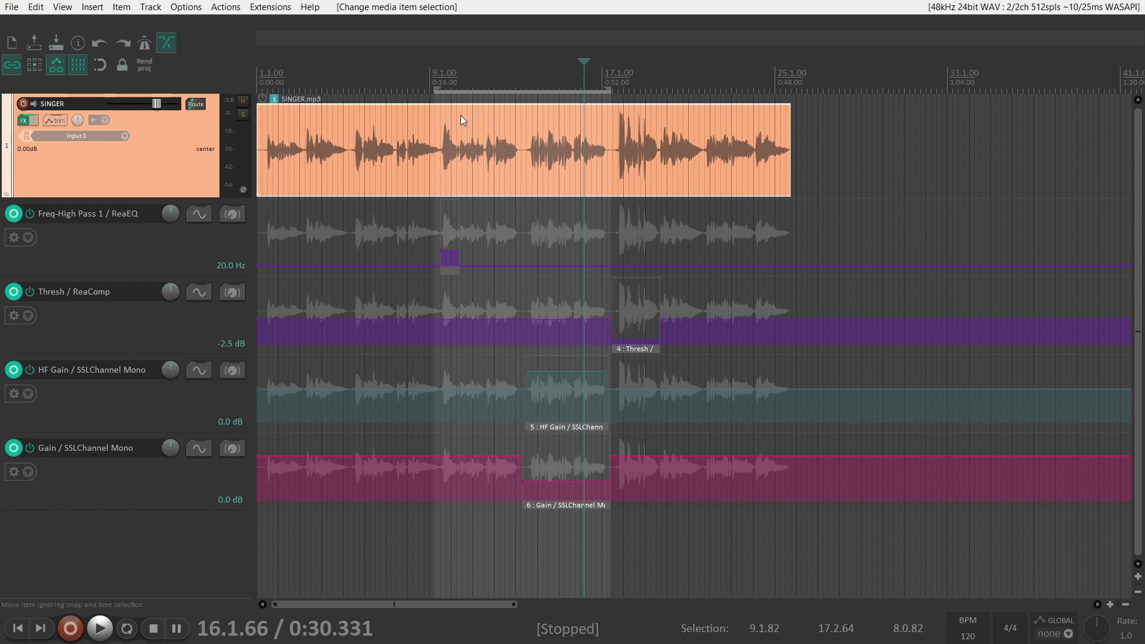
pyautogui.hotkey('shift', 's')
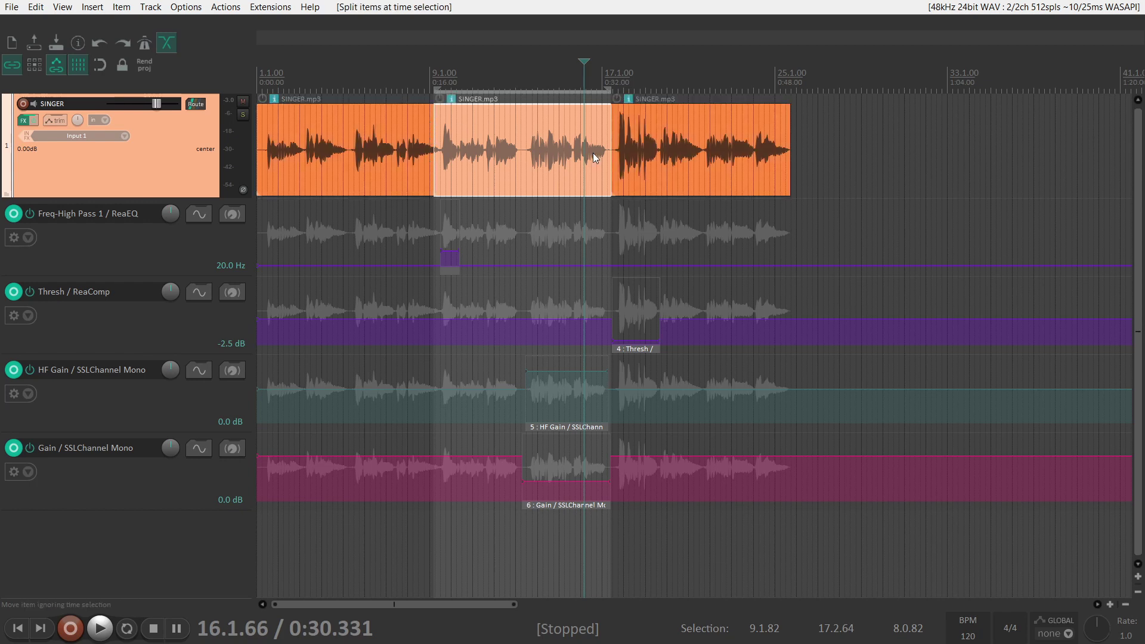
pyautogui.click(507, 154)
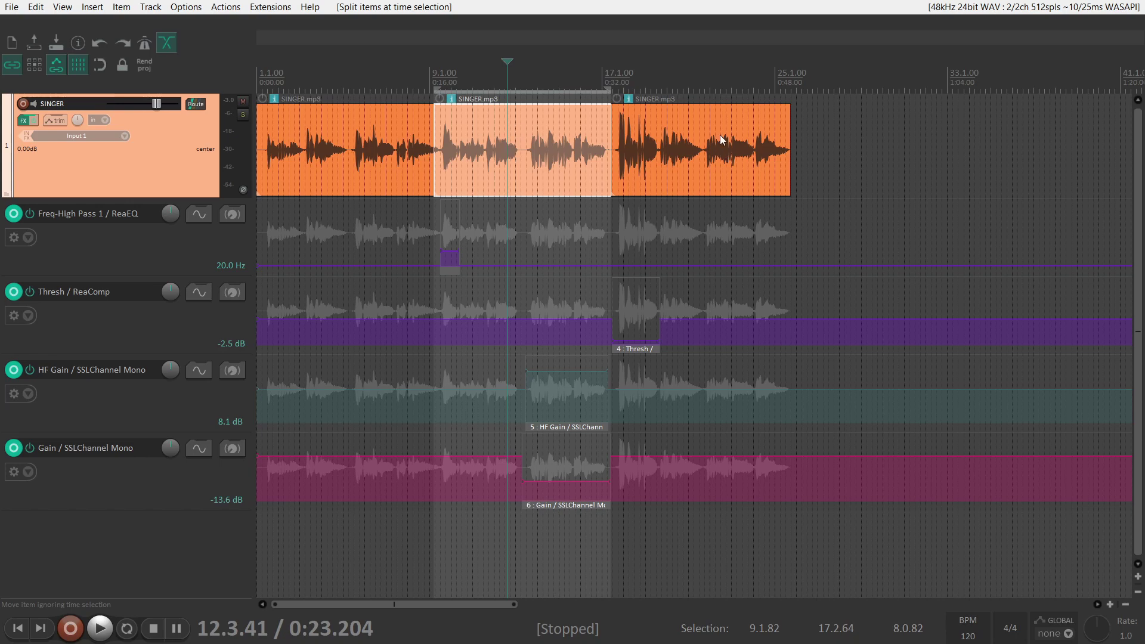
# Open the middle SINGER item's take effects from its properties, search for "cla", and add VST3 CLA-2A Mono (Waves).
pyautogui.click(491, 155)
pyautogui.doubleClick(492, 142)
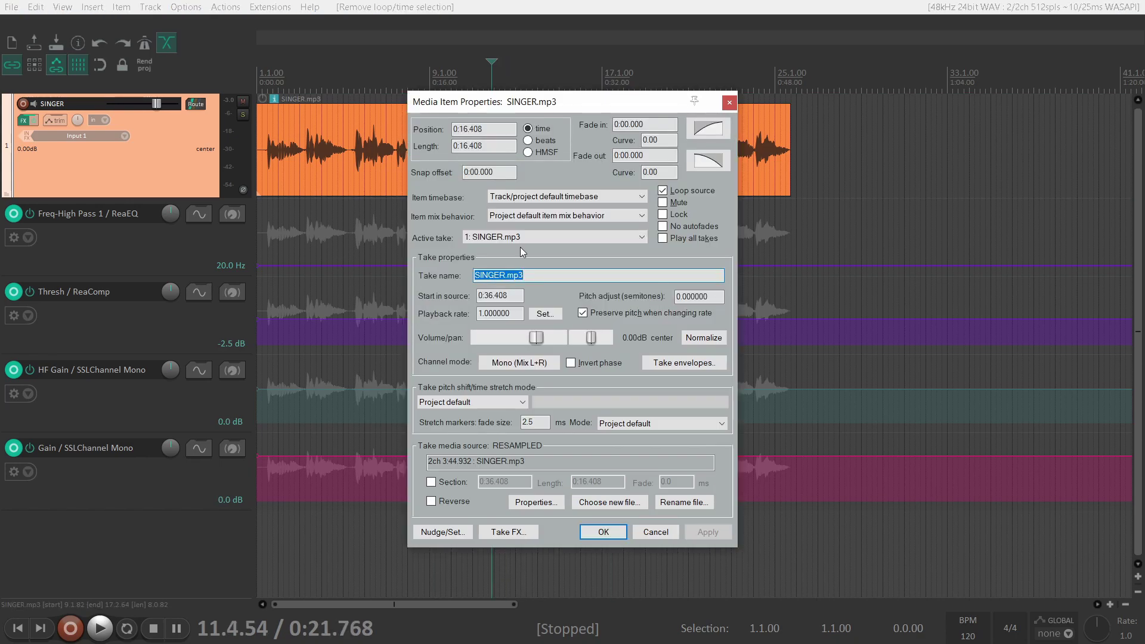
pyautogui.click(513, 538)
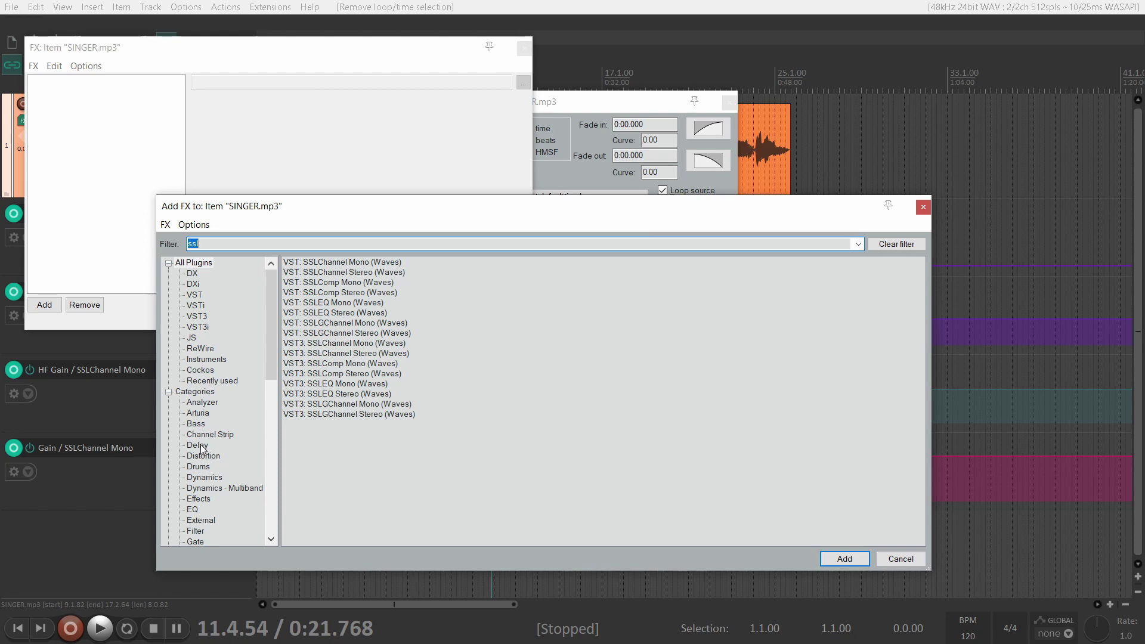
pyautogui.scroll(-3, 202, 423)
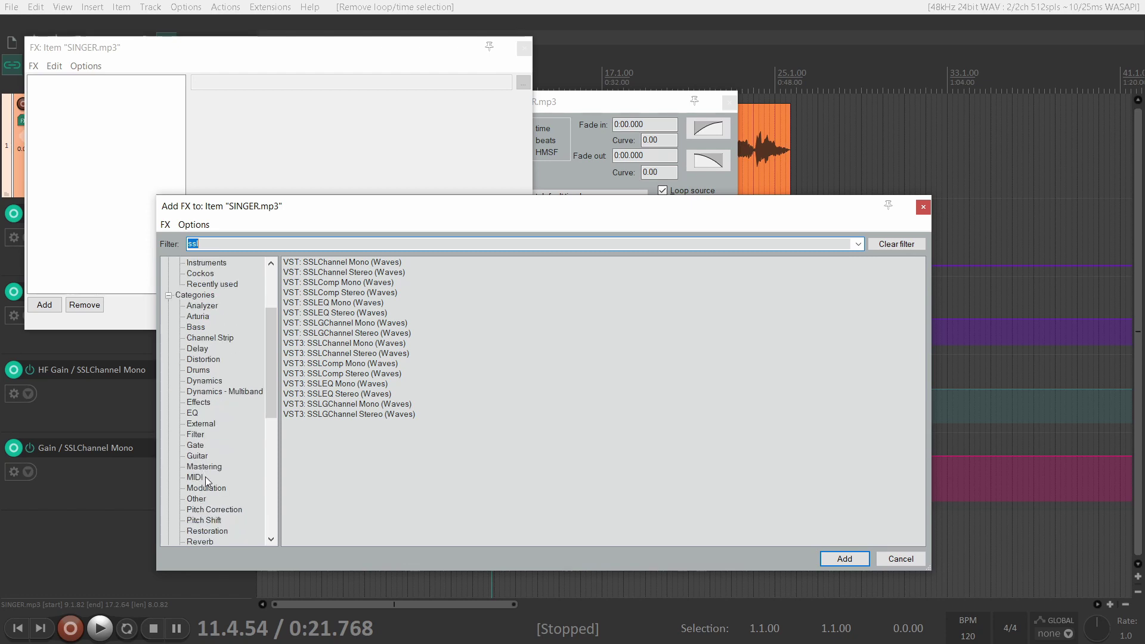
pyautogui.scroll(3, 203, 458)
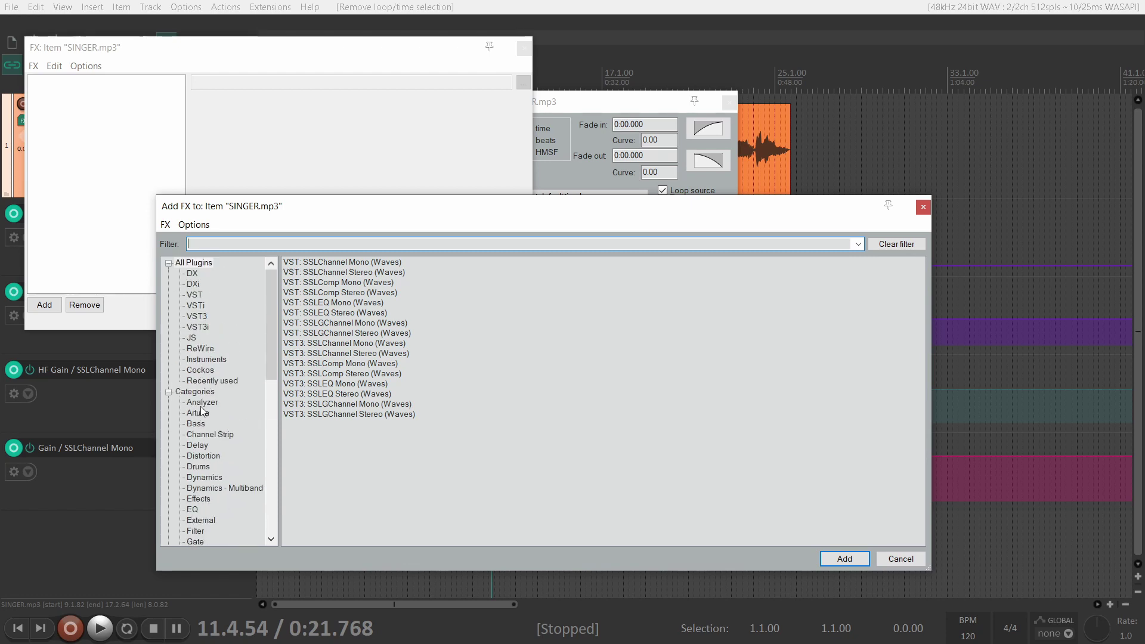
pyautogui.write('cla')
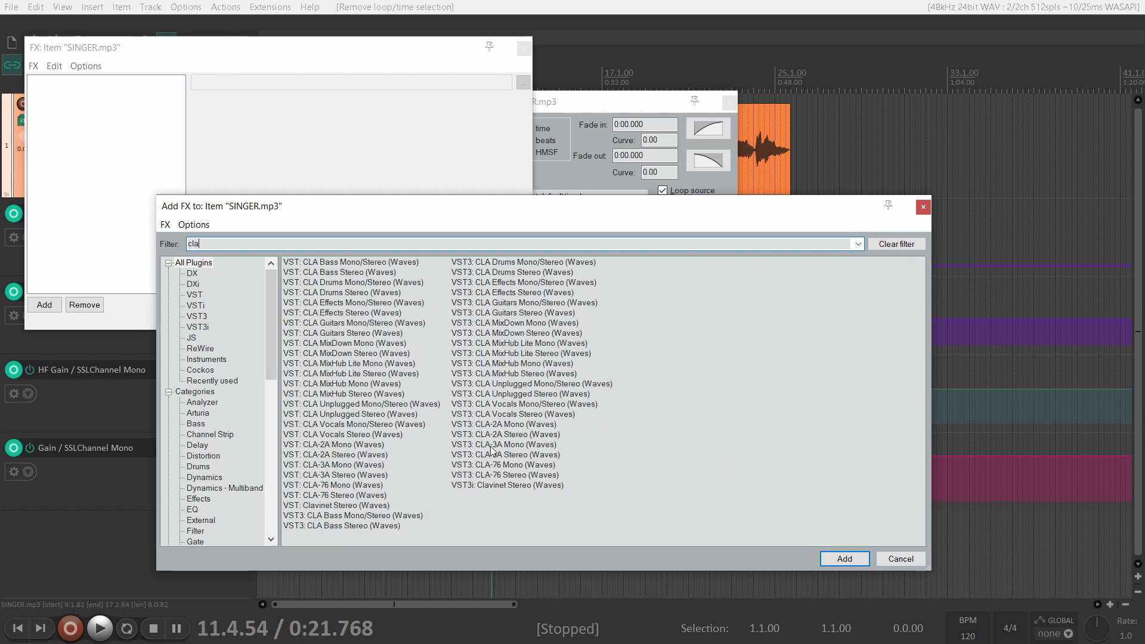
pyautogui.doubleClick(509, 424)
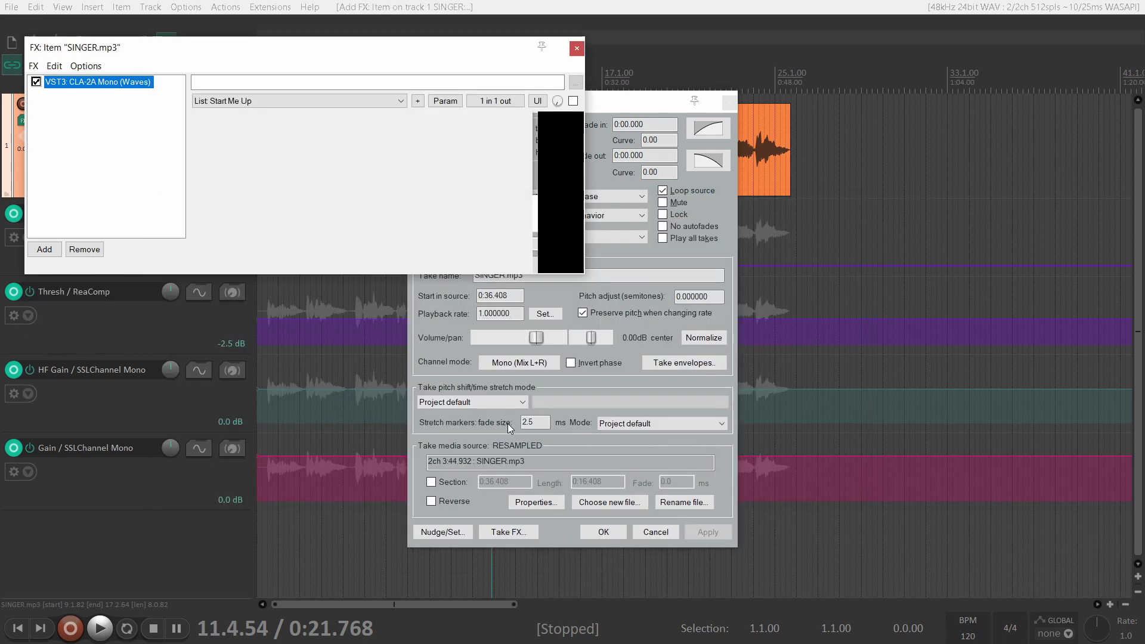
# Move the CLA-2A effects window and the Media Item Properties window clear of the middle SINGER item.
pyautogui.moveTo(365, 60); pyautogui.dragTo(894, 72)
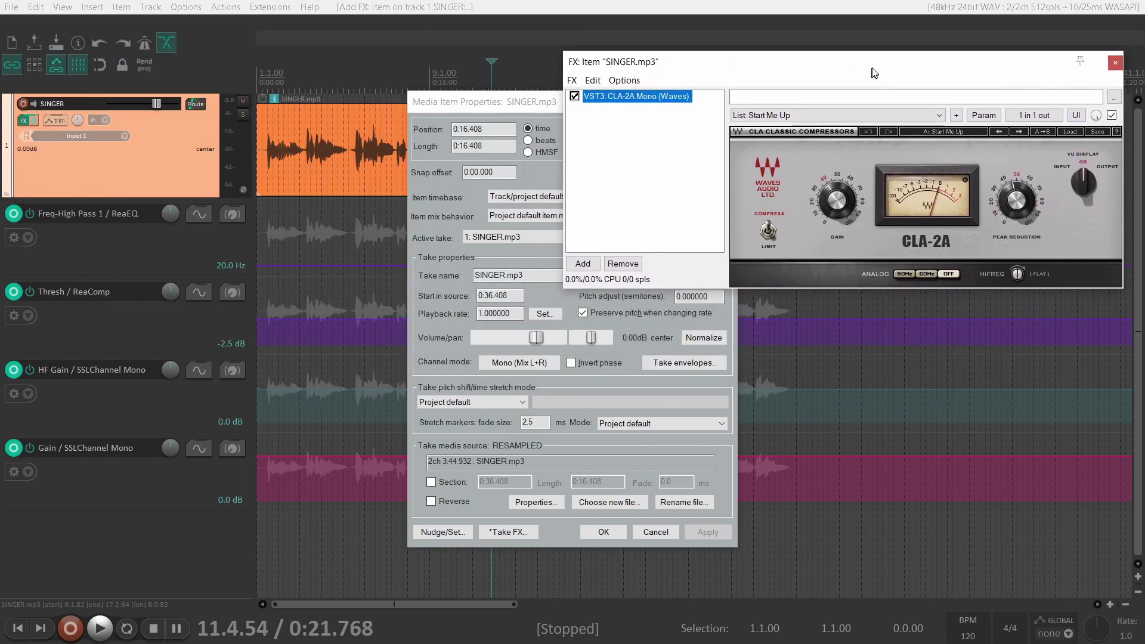
pyautogui.moveTo(510, 105); pyautogui.dragTo(192, 51)
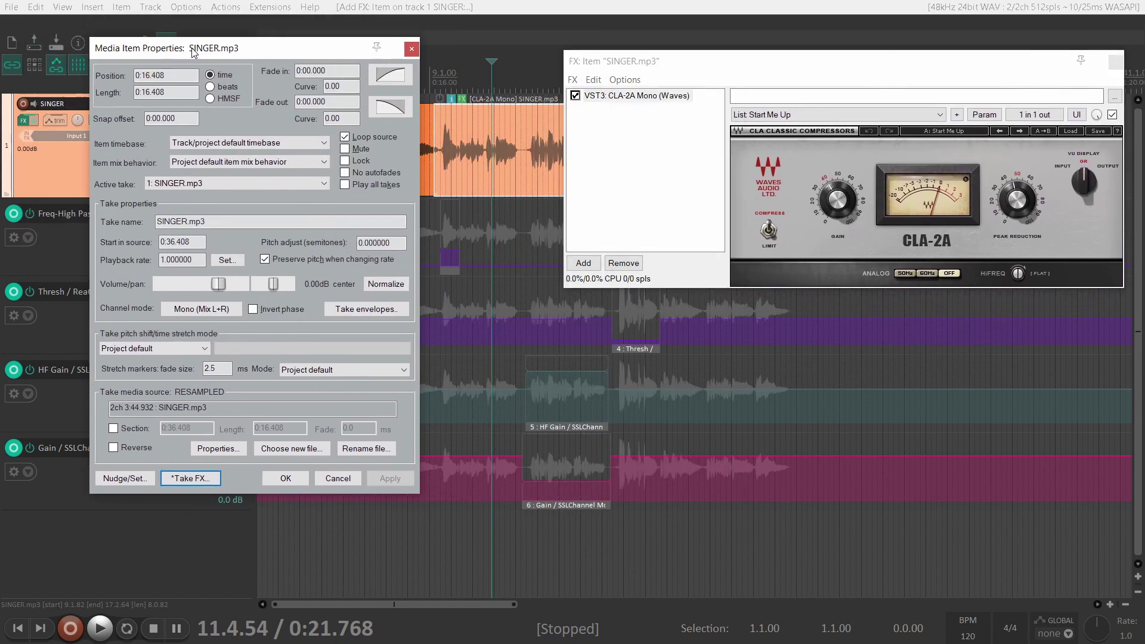
pyautogui.moveTo(777, 69); pyautogui.dragTo(747, 328)
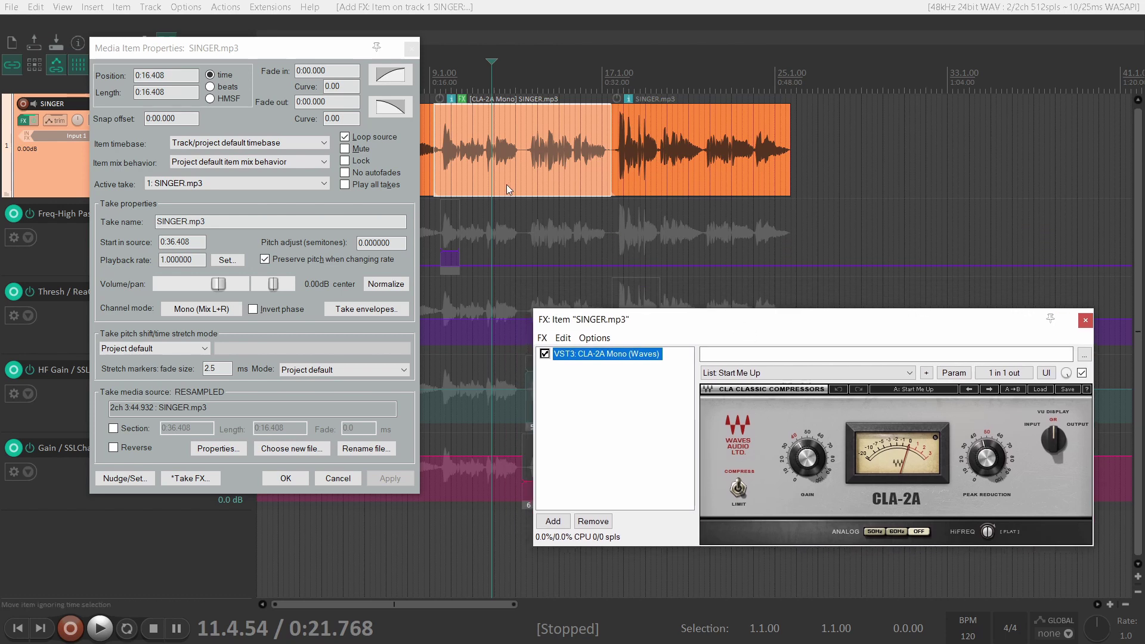
pyautogui.doubleClick(464, 159)
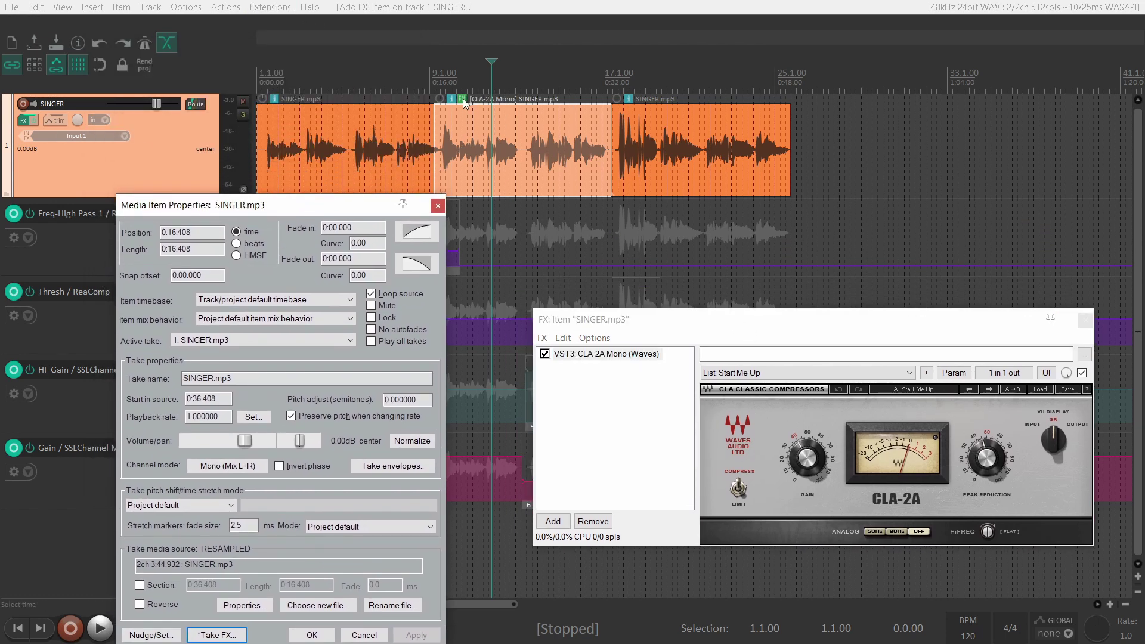
# Close the item's effects window, reopen it directly from the middle SINGER item, and dismiss the Media Item Properties.
pyautogui.click(1085, 320)
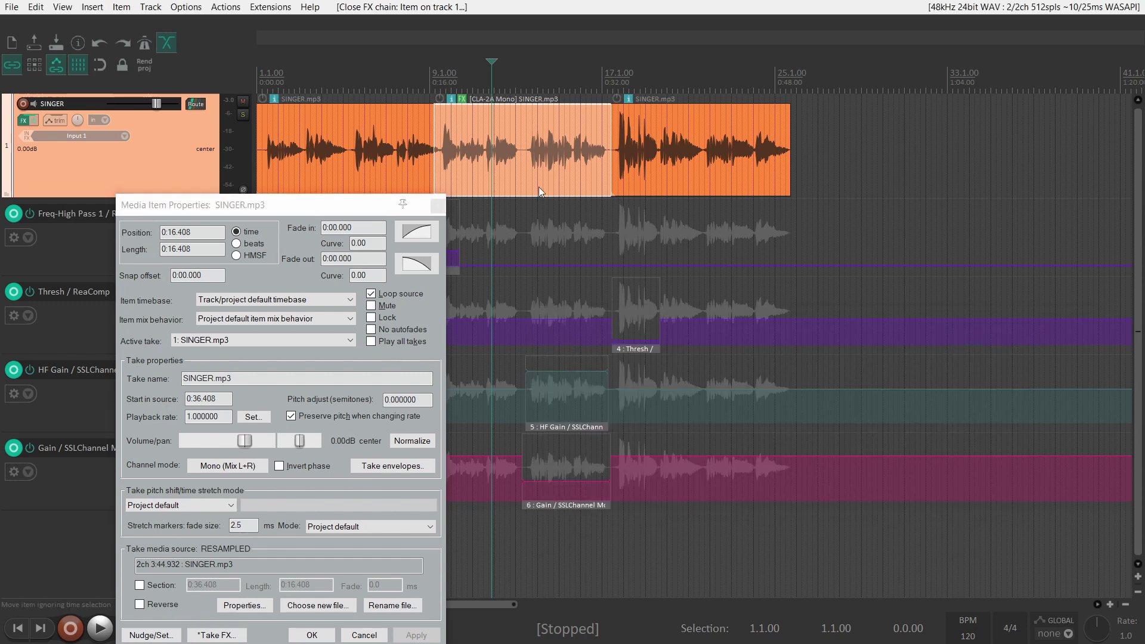
pyautogui.click(461, 100)
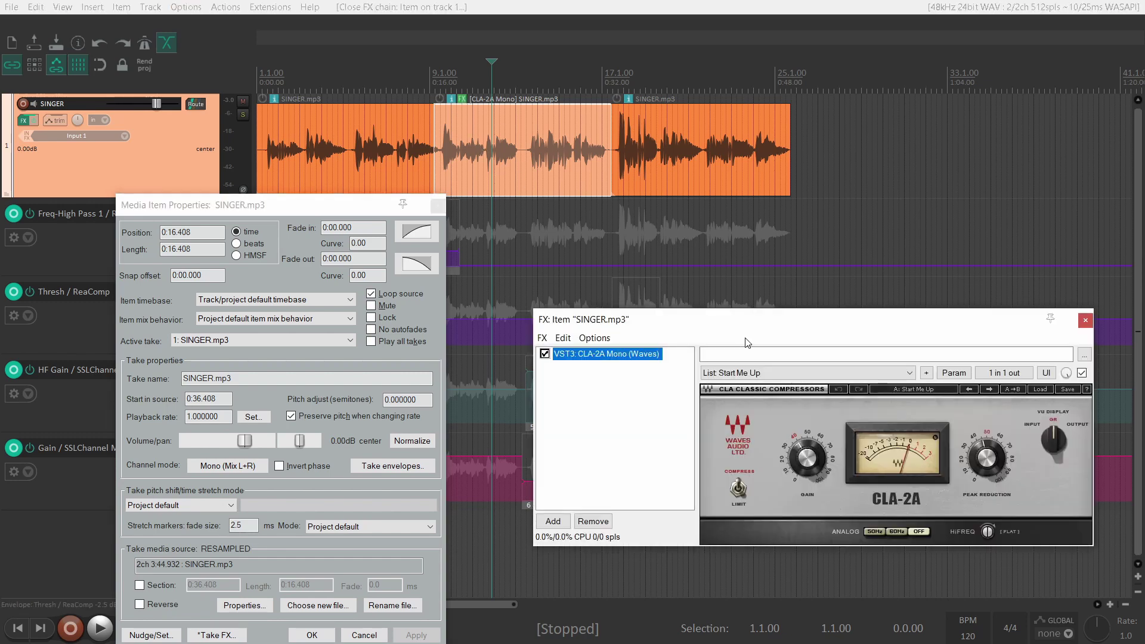
pyautogui.moveTo(257, 205); pyautogui.dragTo(229, 86)
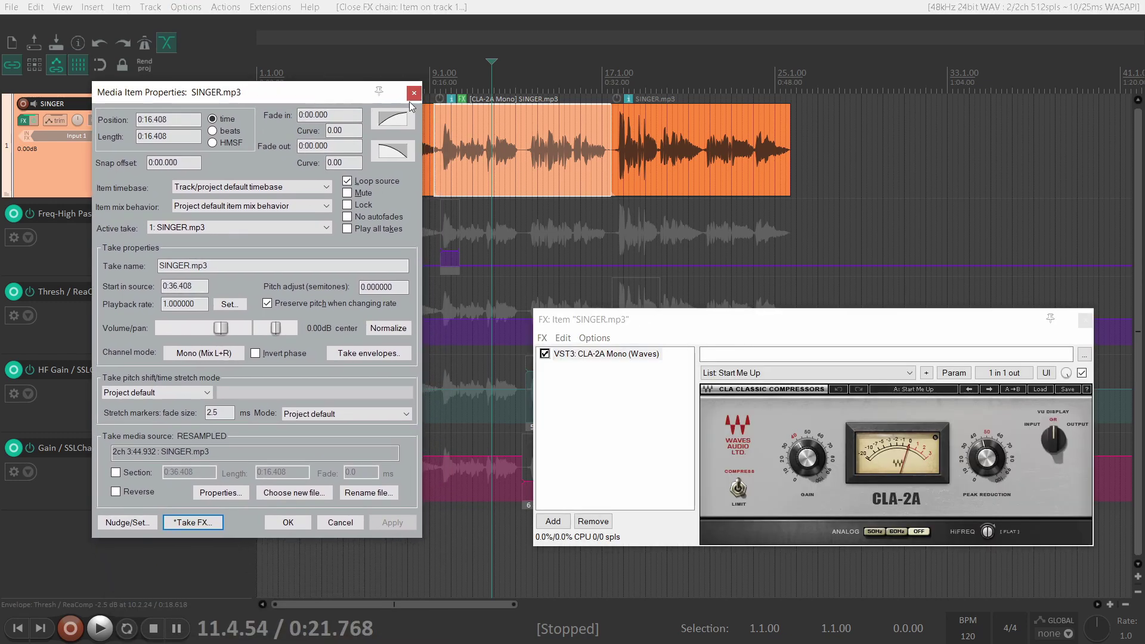
pyautogui.click(418, 87)
pyautogui.moveTo(865, 332); pyautogui.dragTo(849, 311)
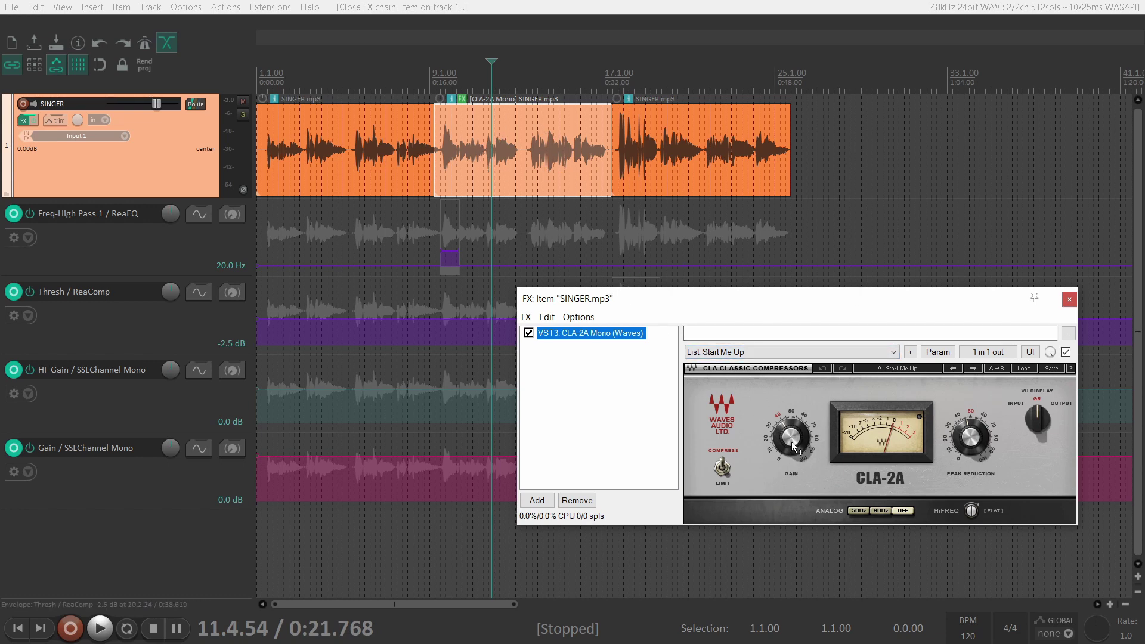
# Touch the Peak Reduction control in CLA-2A and show its media item take envelope.
pyautogui.click(973, 442)
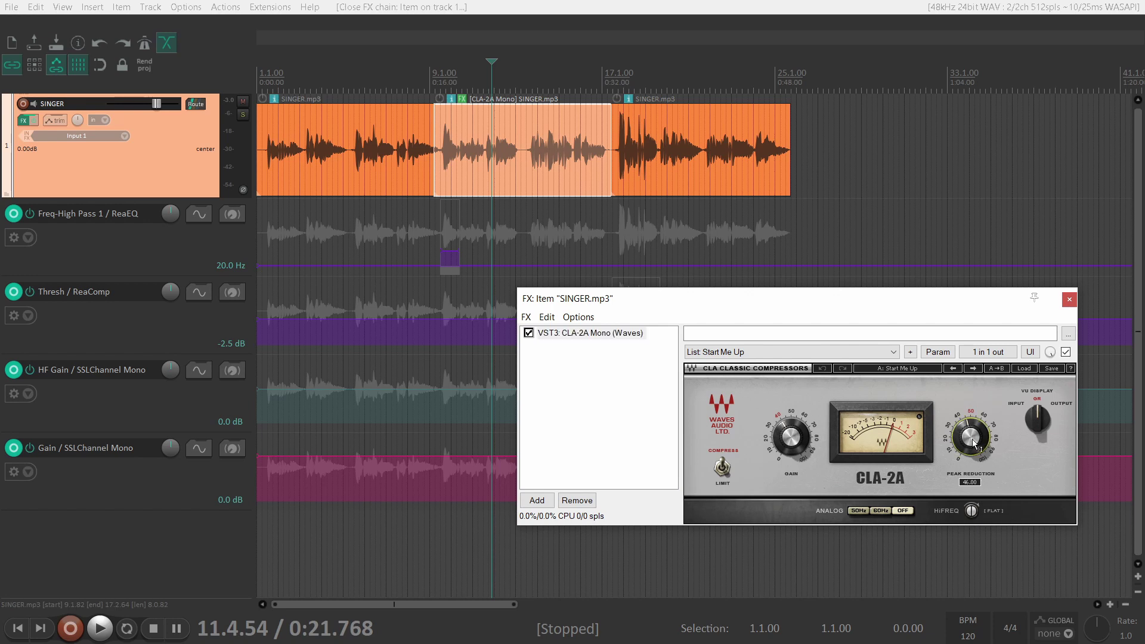
pyautogui.click(936, 353)
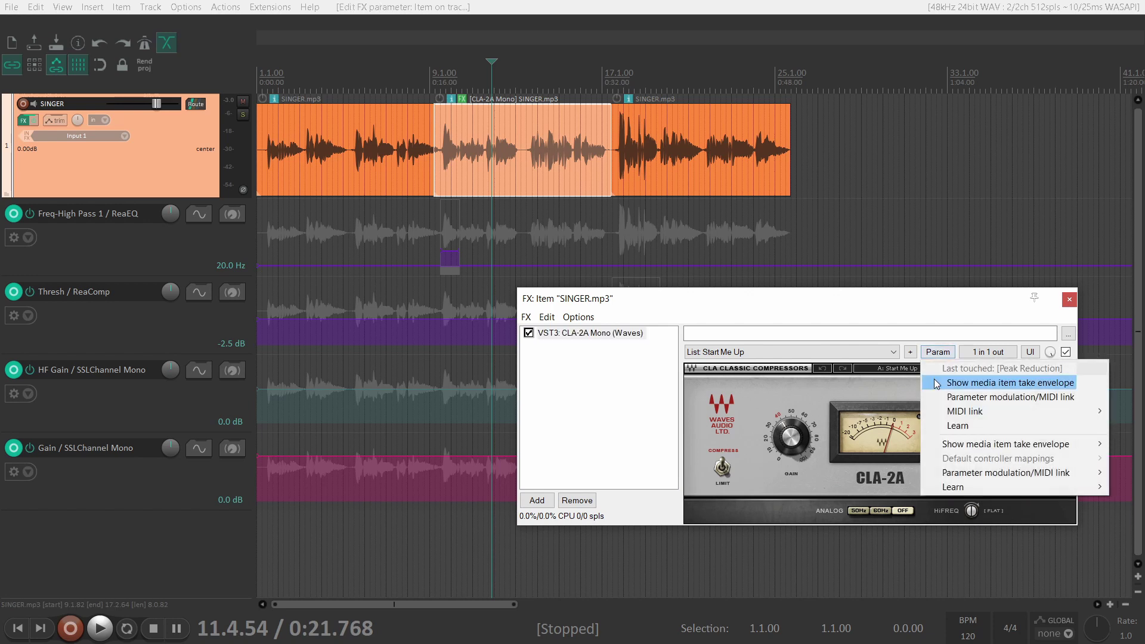
pyautogui.click(1004, 383)
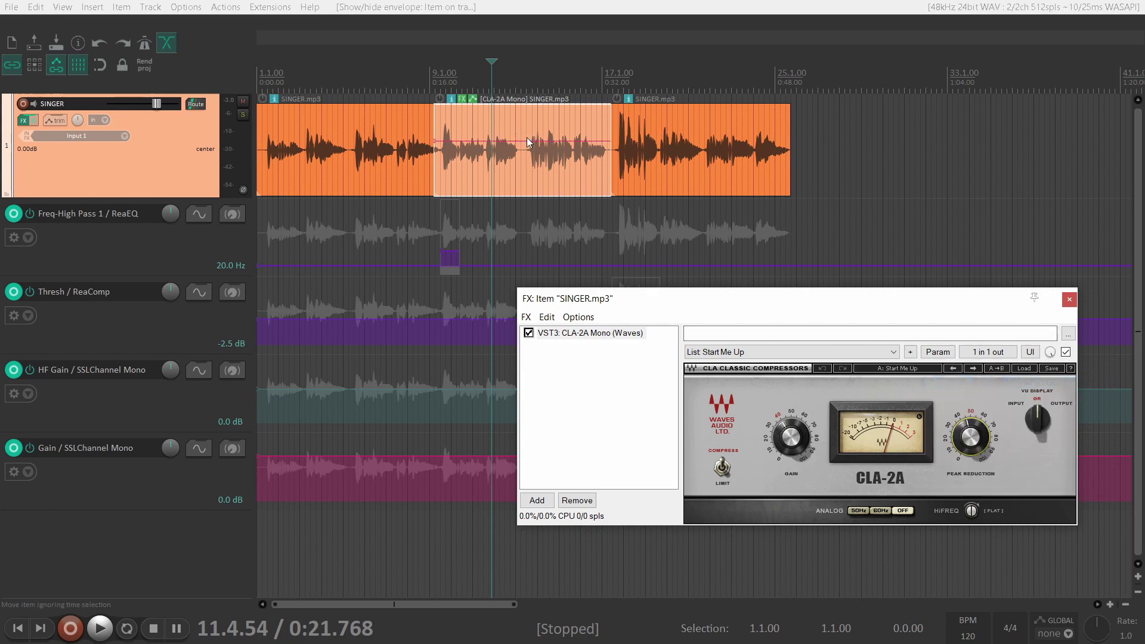
# Add two points to the Peak Reduction take envelope just after measure 13 and lower the second for the following phrase.
pyautogui.scroll(2, 578, 190)
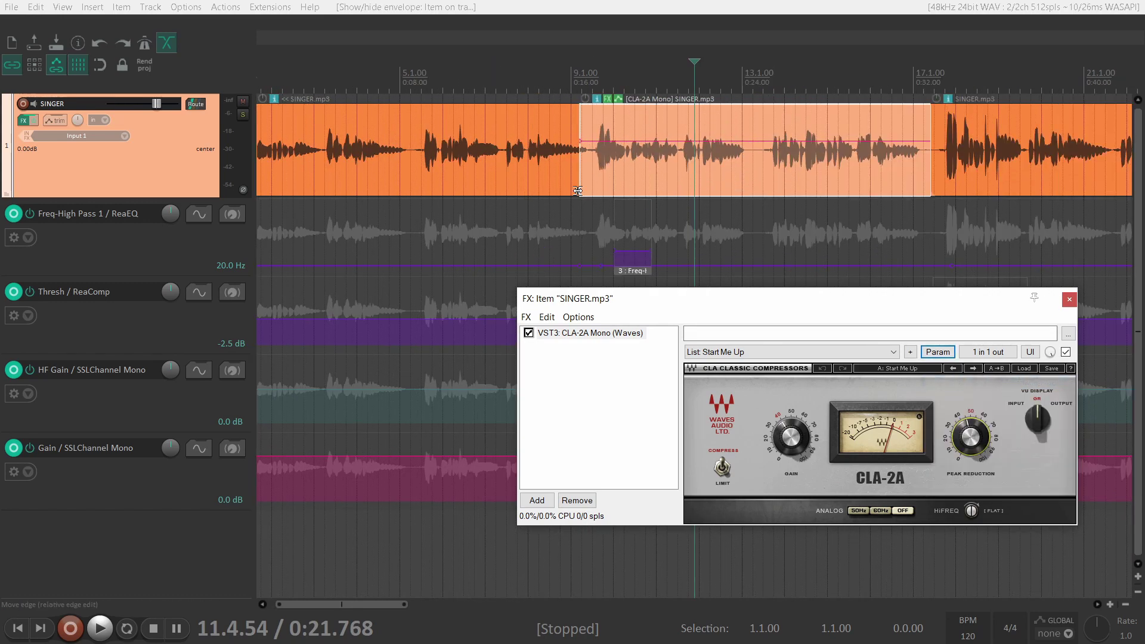
pyautogui.click(757, 157)
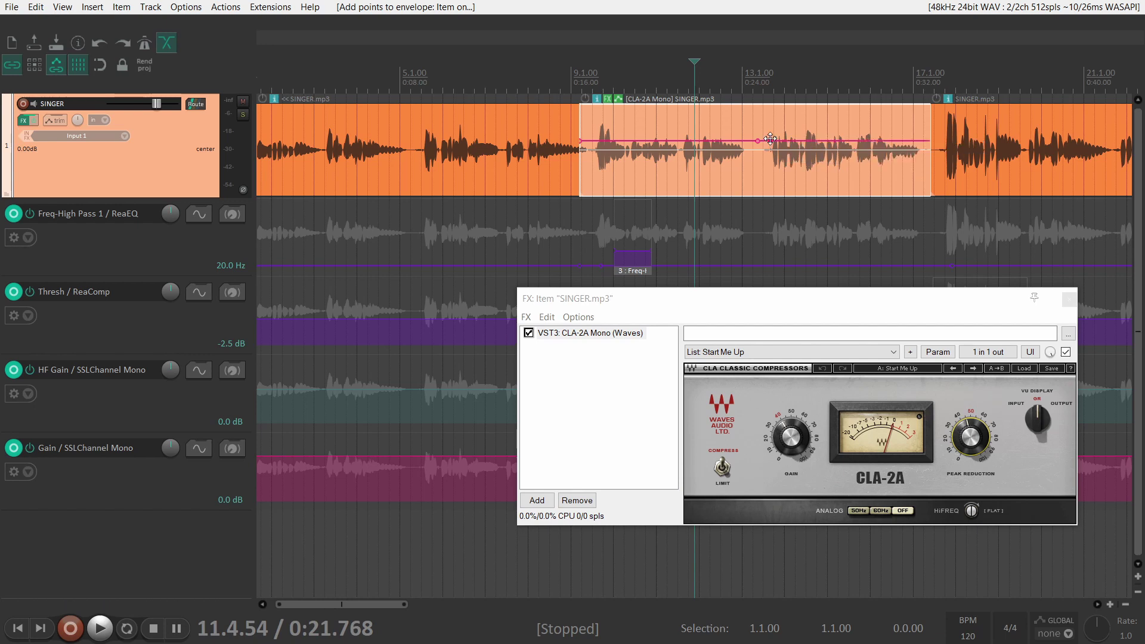
pyautogui.moveTo(770, 140); pyautogui.dragTo(788, 189)
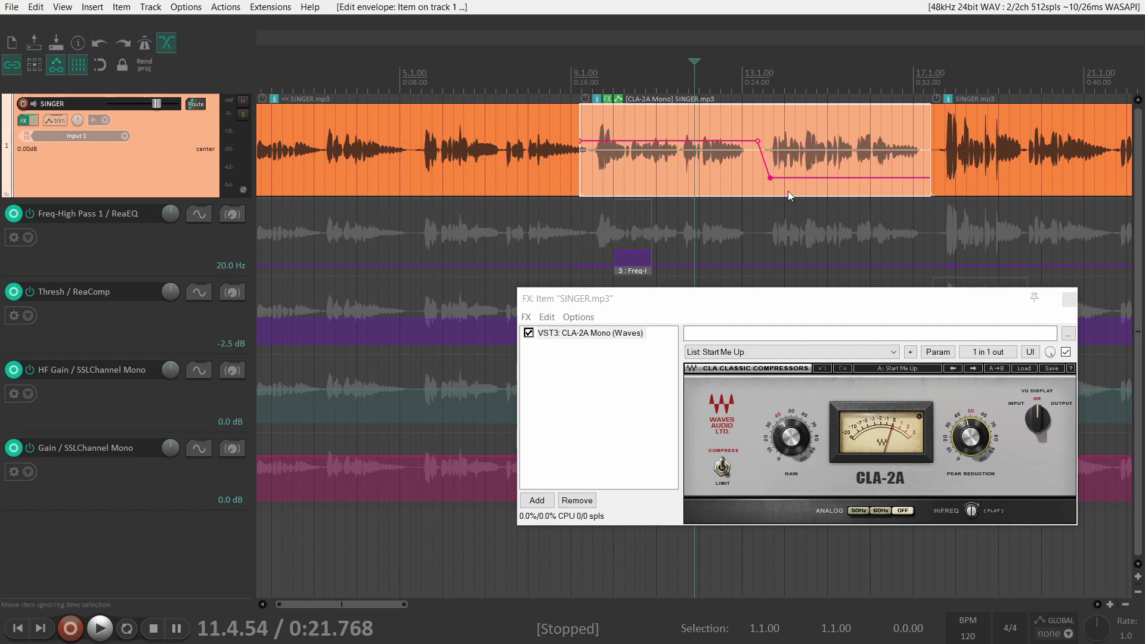
# Play the SINGER track from about measure 7 through the middle item to check the Peak Reduction automation.
pyautogui.click(507, 81)
pyautogui.press('space')
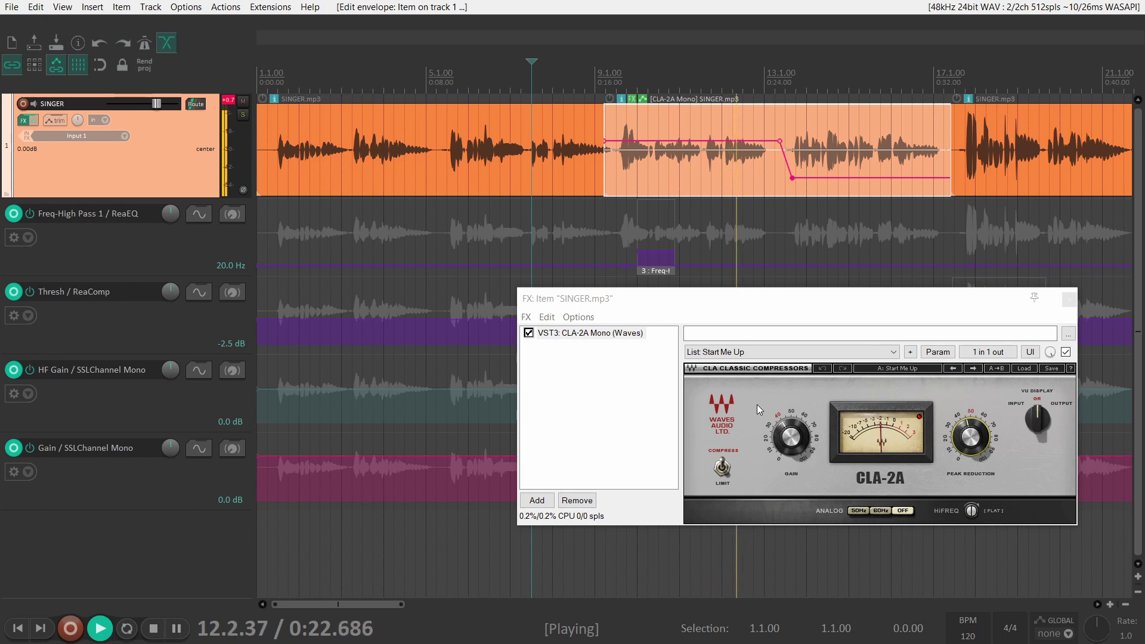
pyautogui.moveTo(985, 441); pyautogui.dragTo(969, 442)
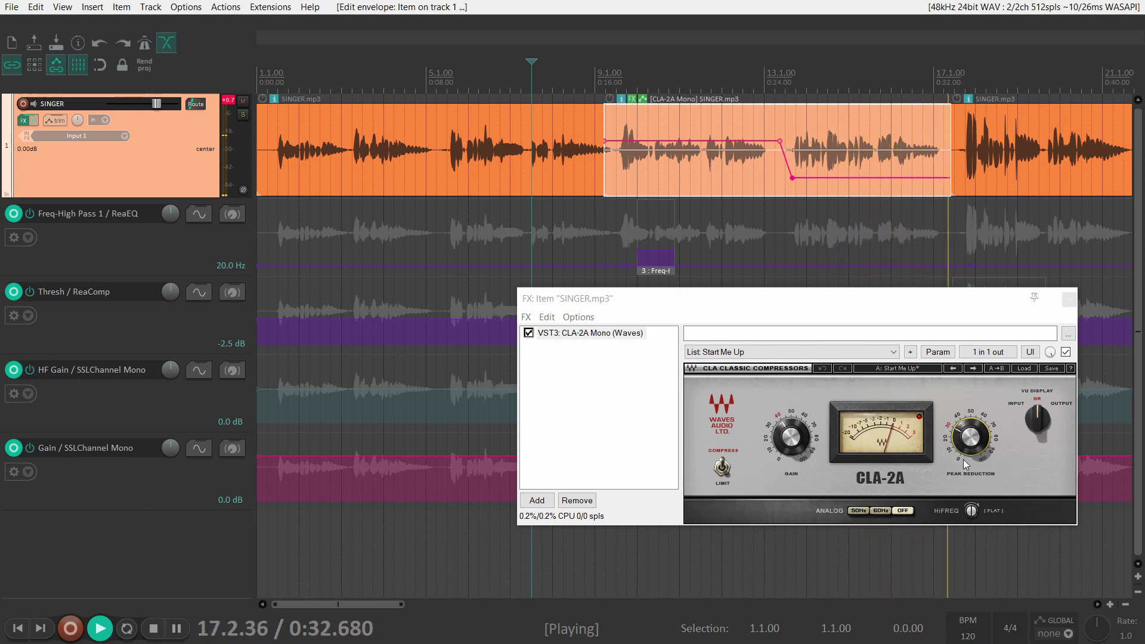
pyautogui.press('space')
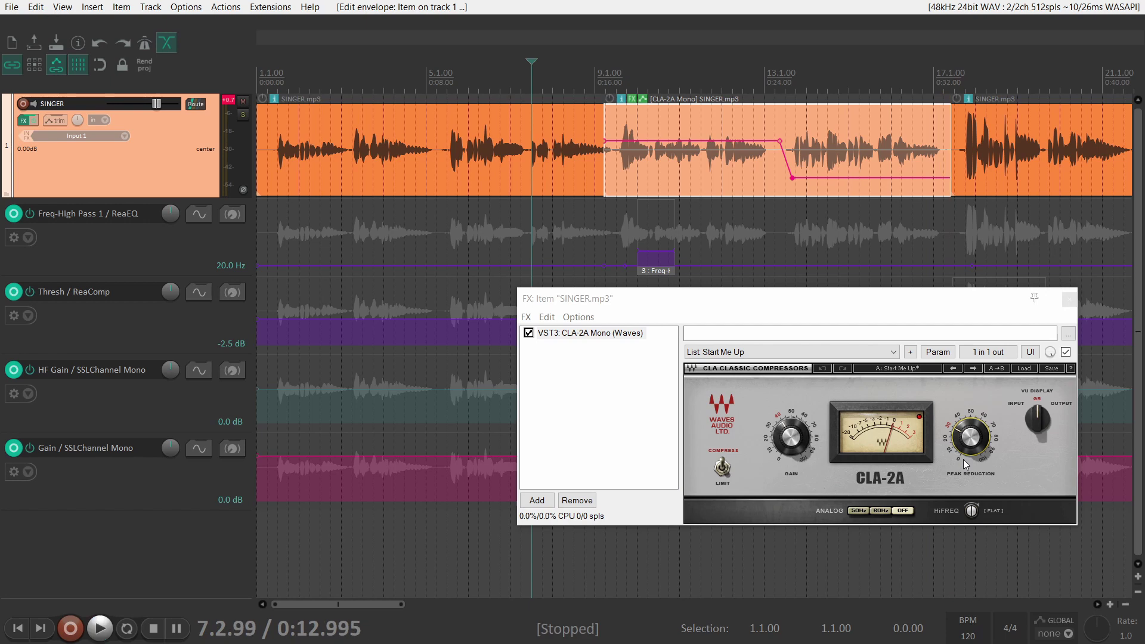